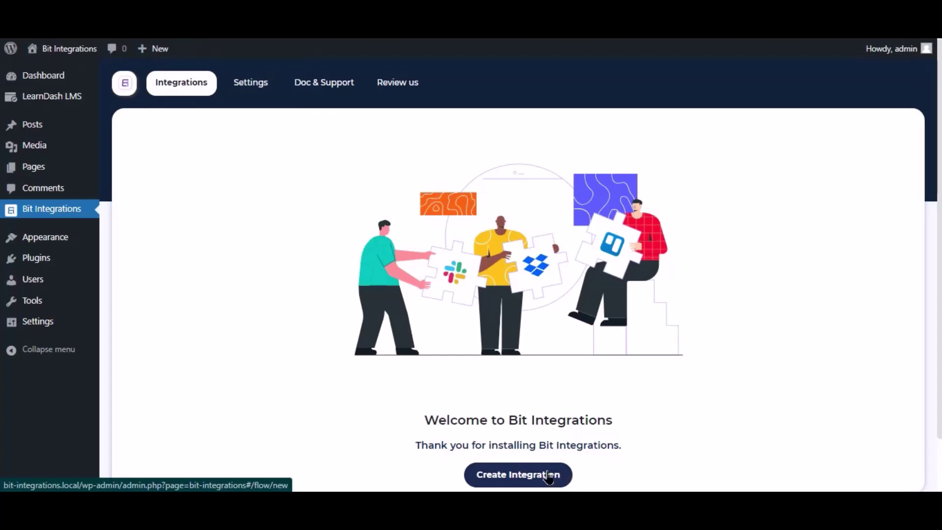
Step: Create a new integration and search the triggers to choose LearnDash LMS
left_click(548, 476)
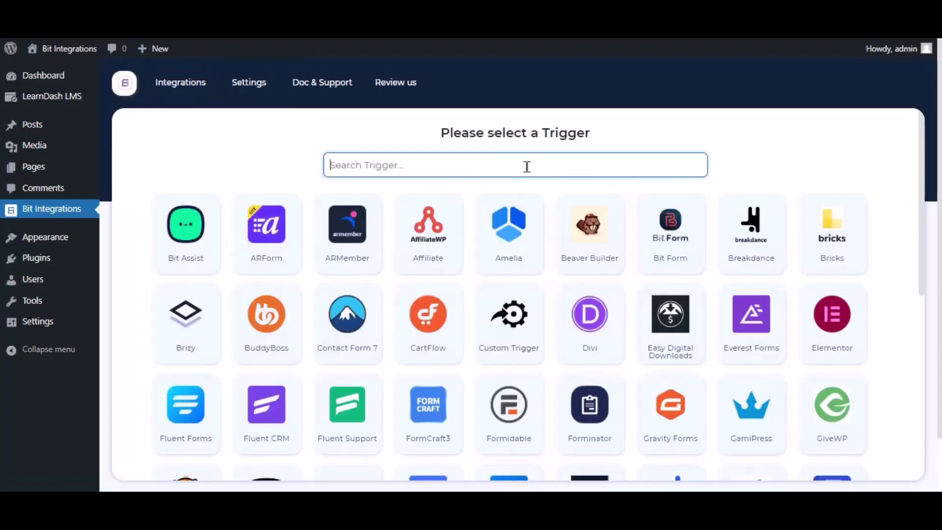
left_click(526, 166)
type("le")
type("ar")
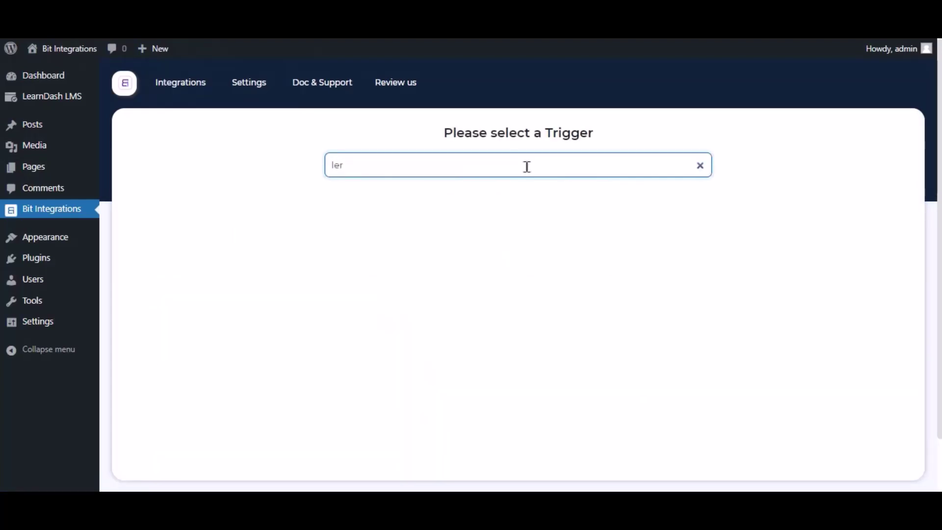
left_click(538, 238)
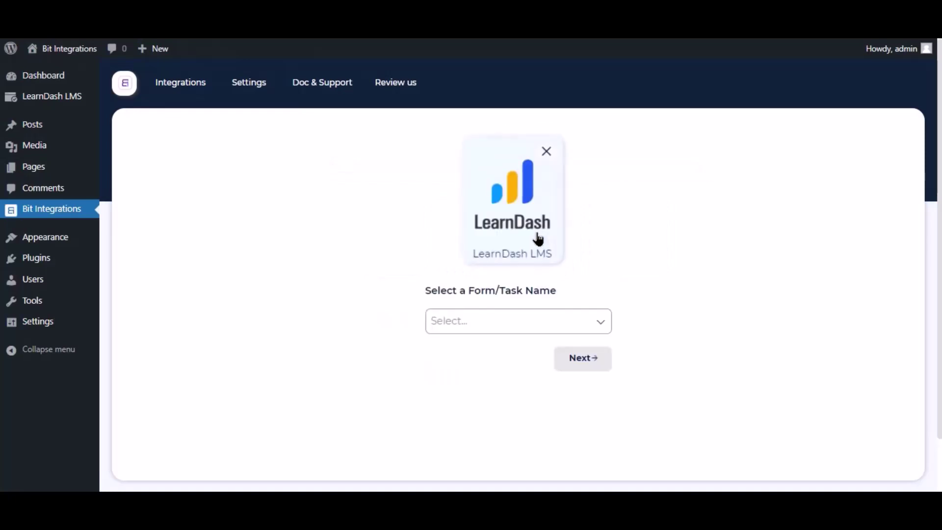
Step: Set the trigger task to "A user is enrolled in a course" for Any Course and proceed to action selection
left_click(498, 330)
left_click(490, 349)
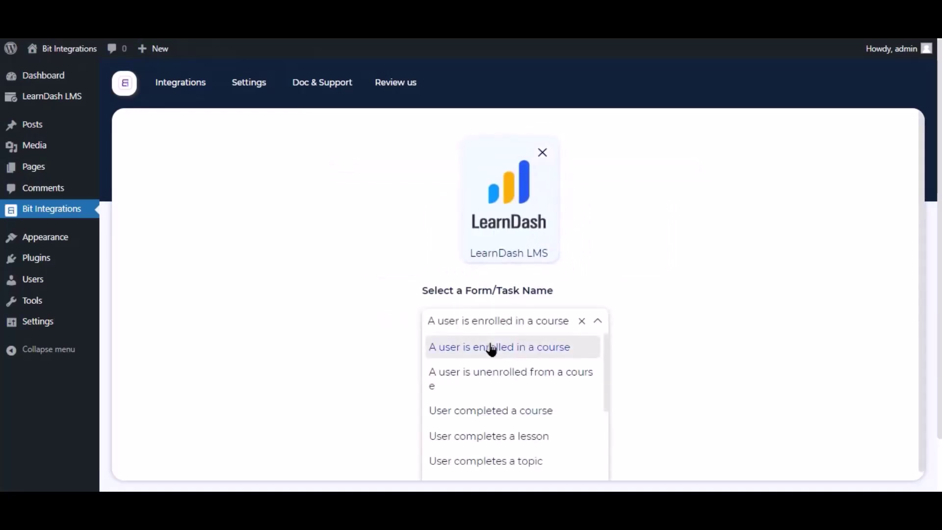
left_click(646, 334)
left_click(471, 380)
left_click(473, 281)
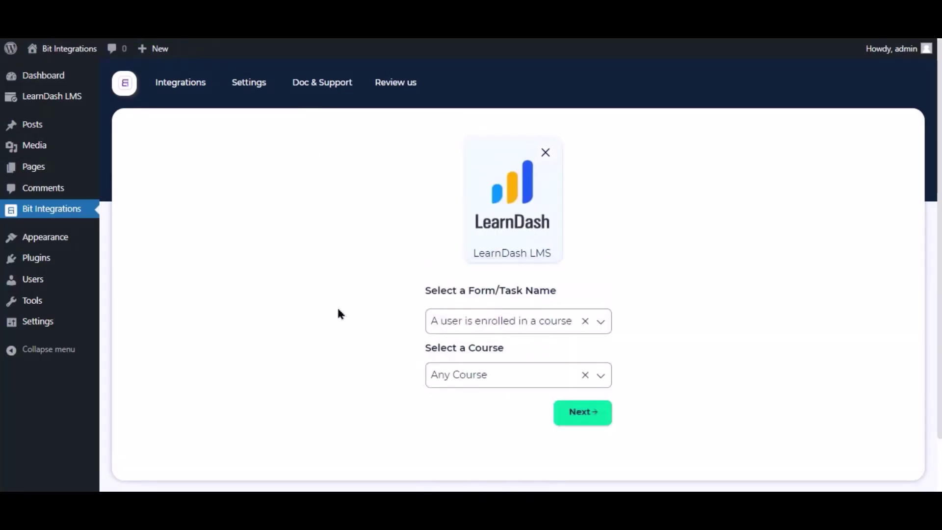
left_click(582, 413)
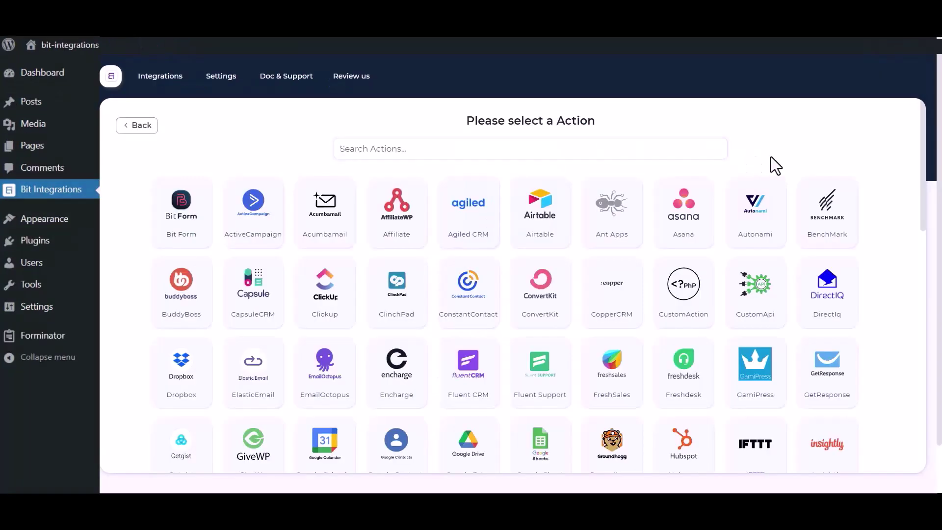
Step: Search the actions for "sales" and choose Salesforce as the integration's action
left_click(642, 150)
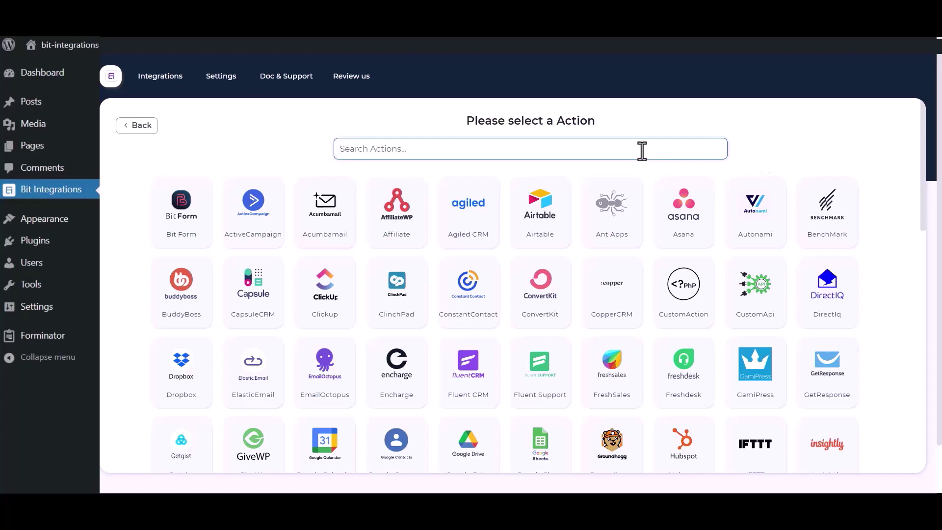
type("sales")
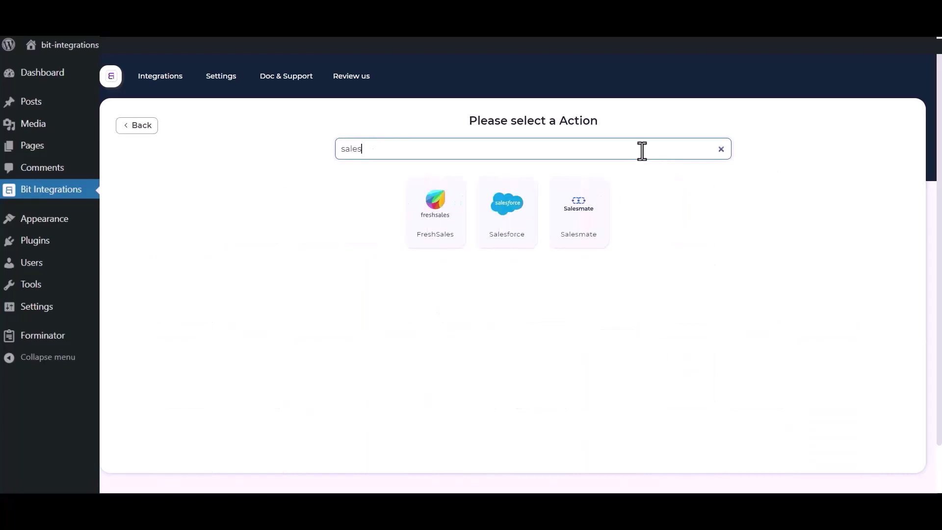
left_click(498, 228)
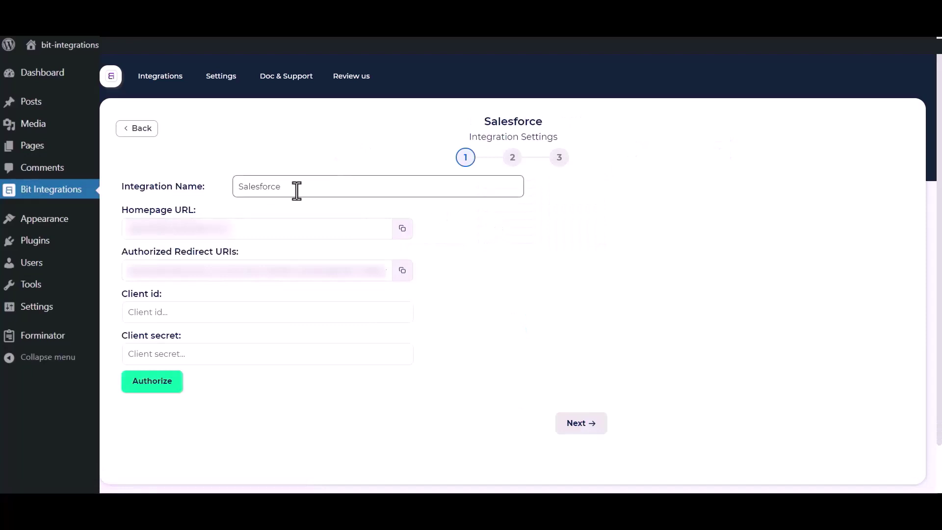
left_click_drag(306, 185, 231, 186)
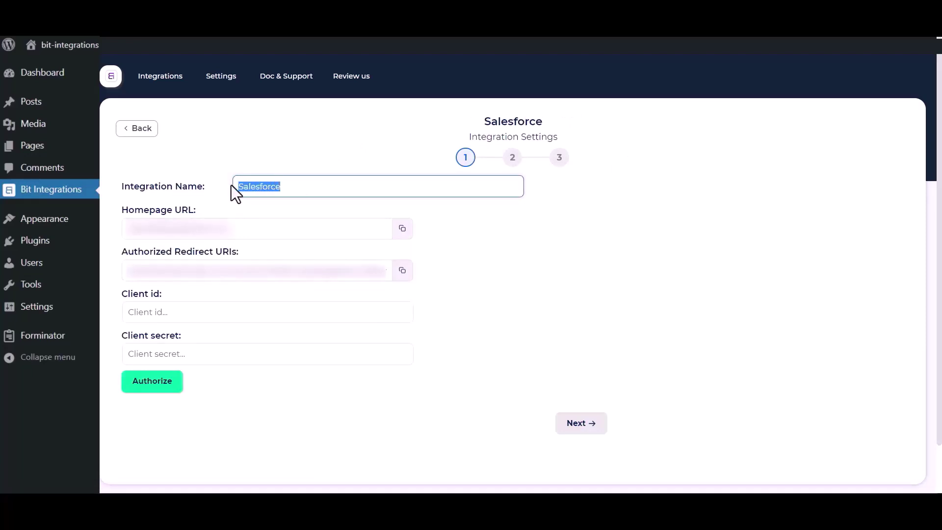
left_click(314, 259)
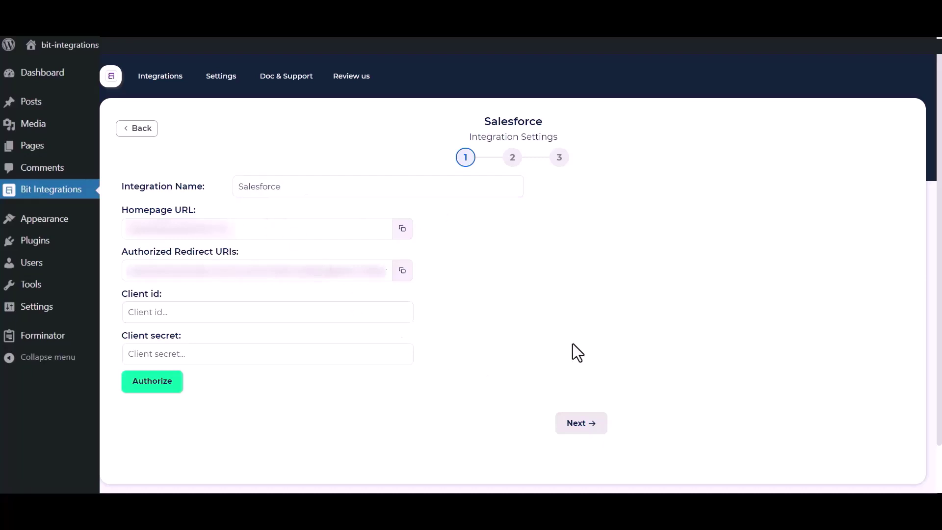
triple_click(141, 298)
left_click_drag(122, 335, 196, 335)
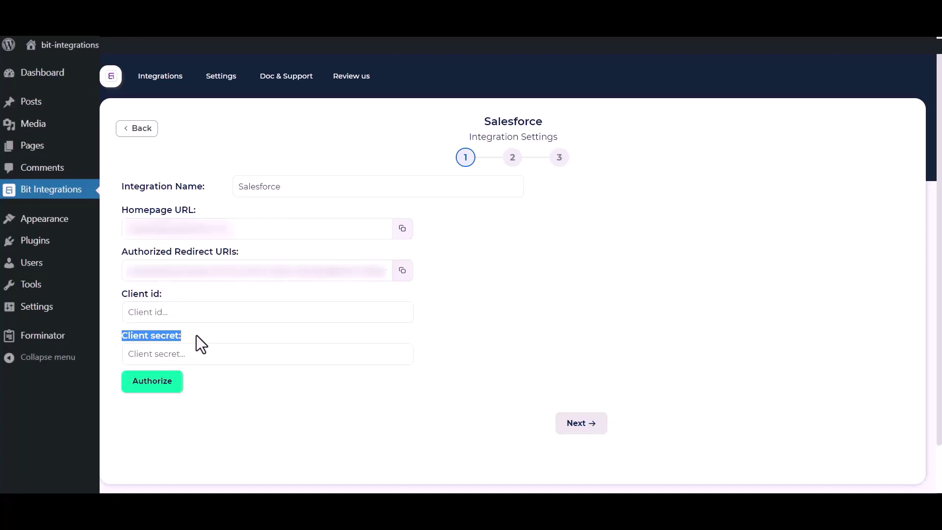
left_click(504, 323)
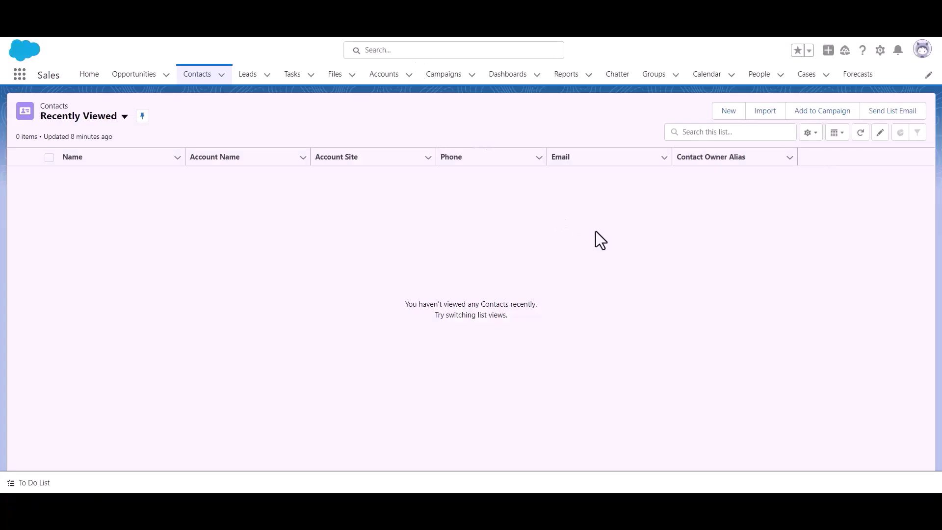
Step: In Salesforce, open the App Manager in Setup and start a new connected app
left_click(879, 50)
left_click(852, 89)
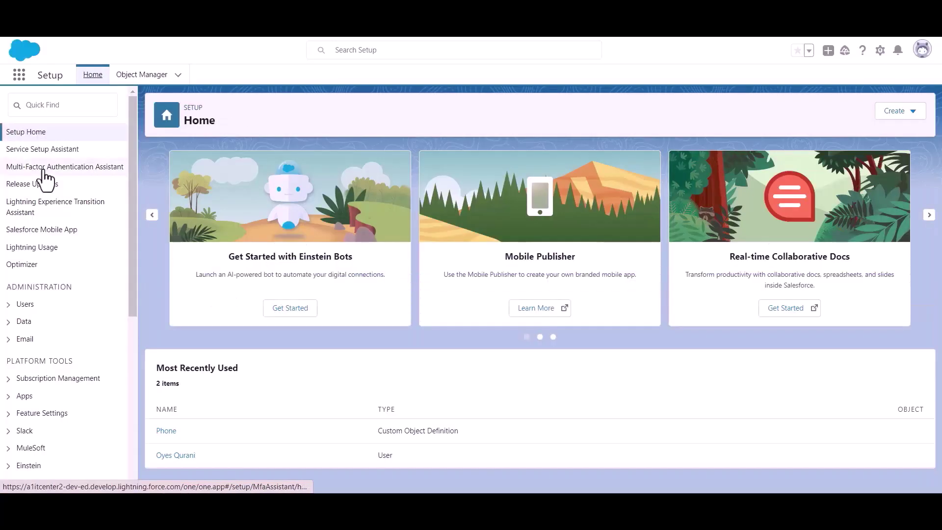
scroll(56, 208, "down", 3)
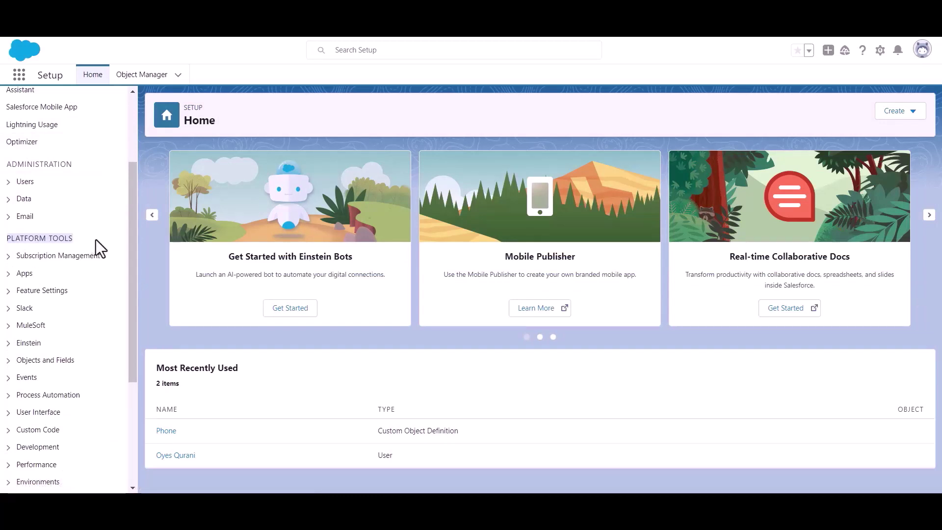
left_click(9, 274)
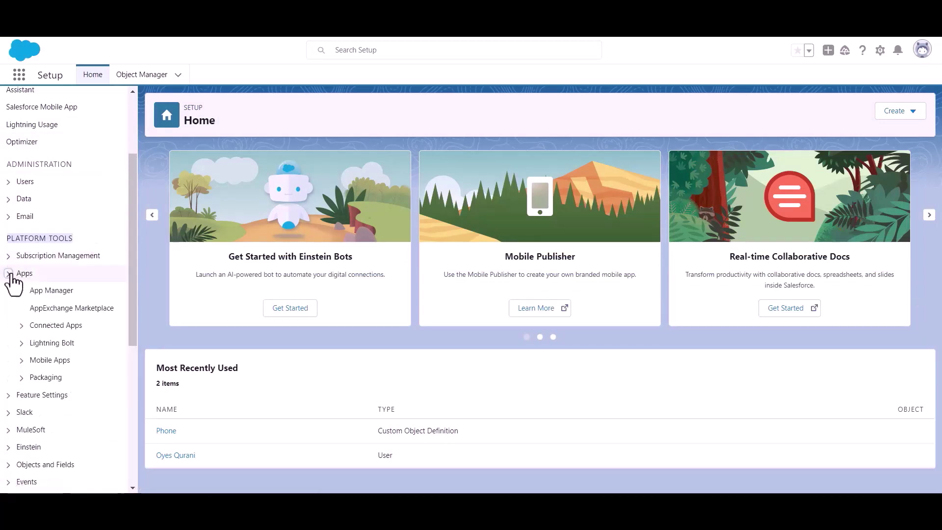
left_click(55, 292)
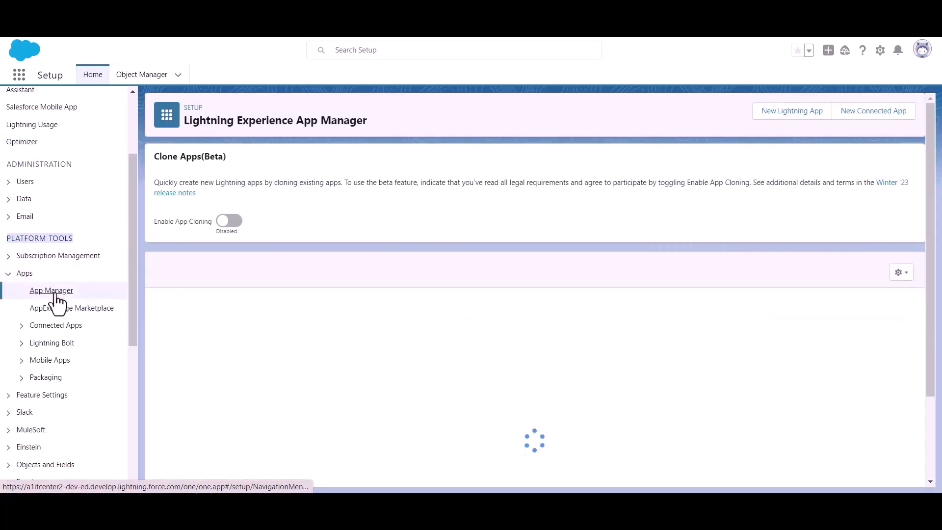
left_click(867, 117)
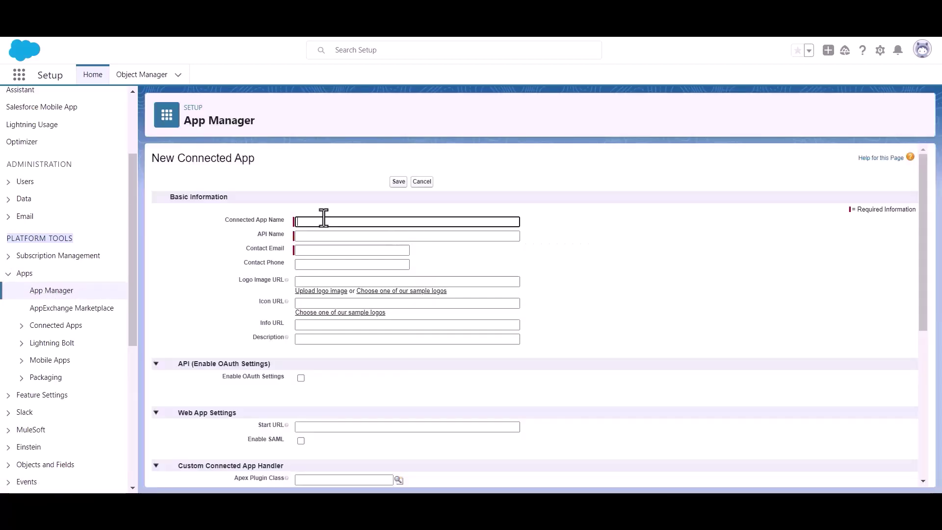
Step: Name the connected app "Bit Apps" and fill in the contact email
type("B")
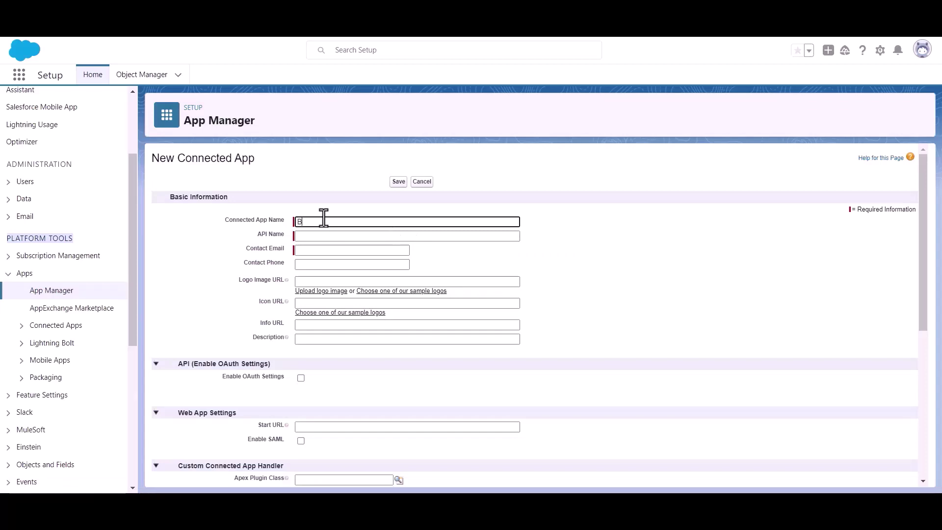
type("it Apps")
left_click(329, 250)
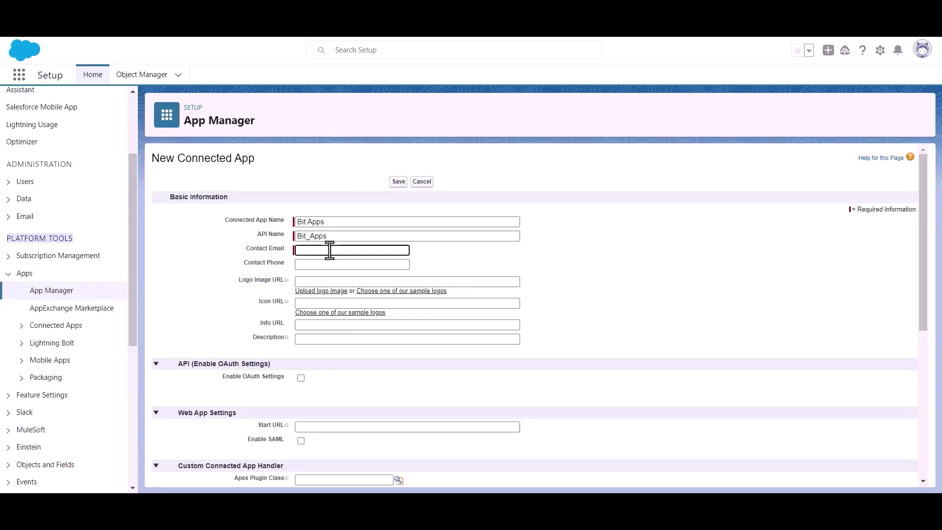
key("ctrl+v")
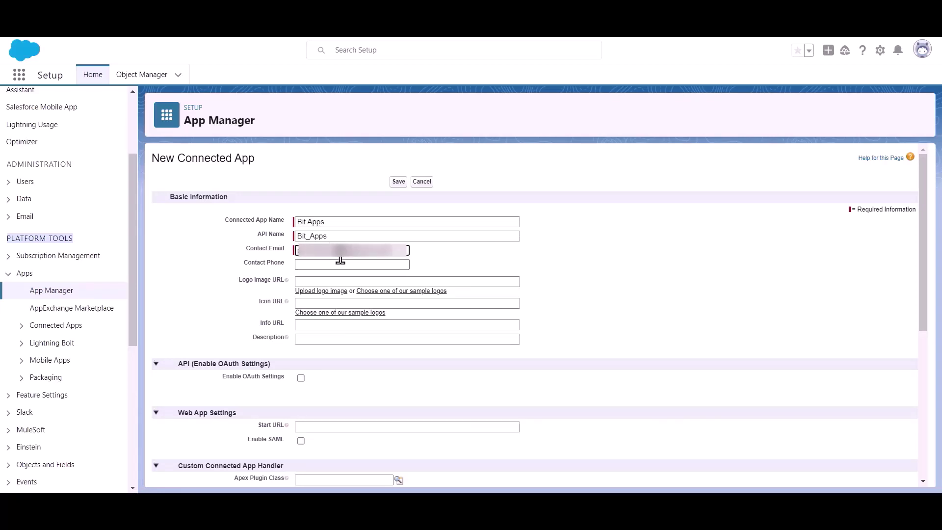
left_click(459, 255)
Step: Enable OAuth settings for the connected app
scroll(458, 252, "down", 1)
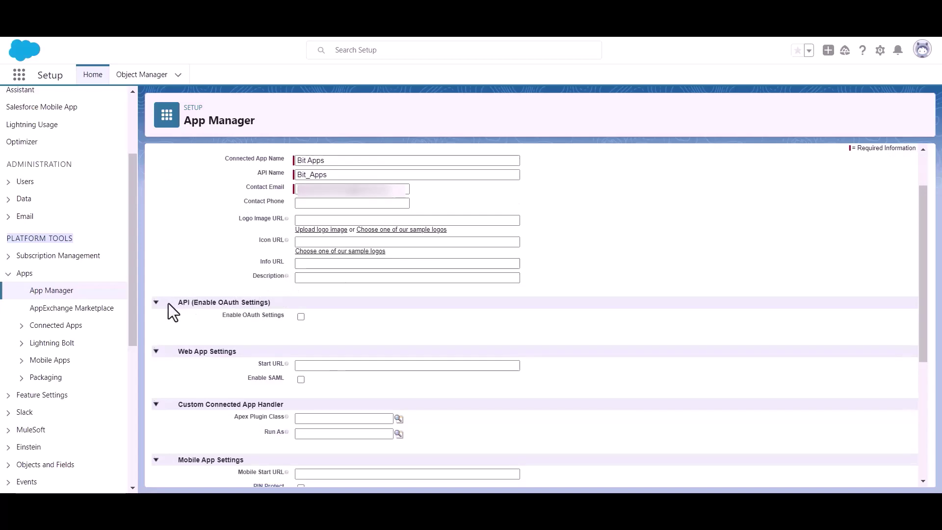
left_click_drag(195, 300, 285, 299)
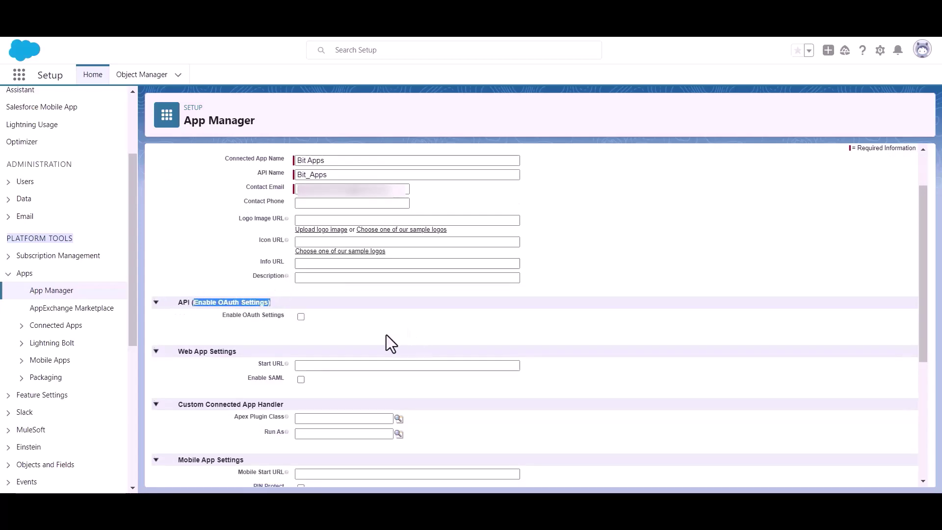
left_click(303, 325)
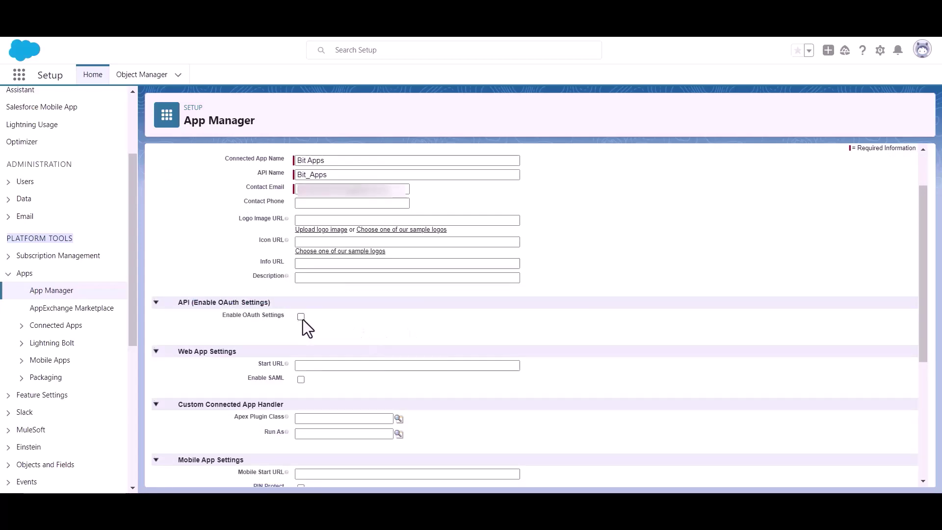
left_click(301, 317)
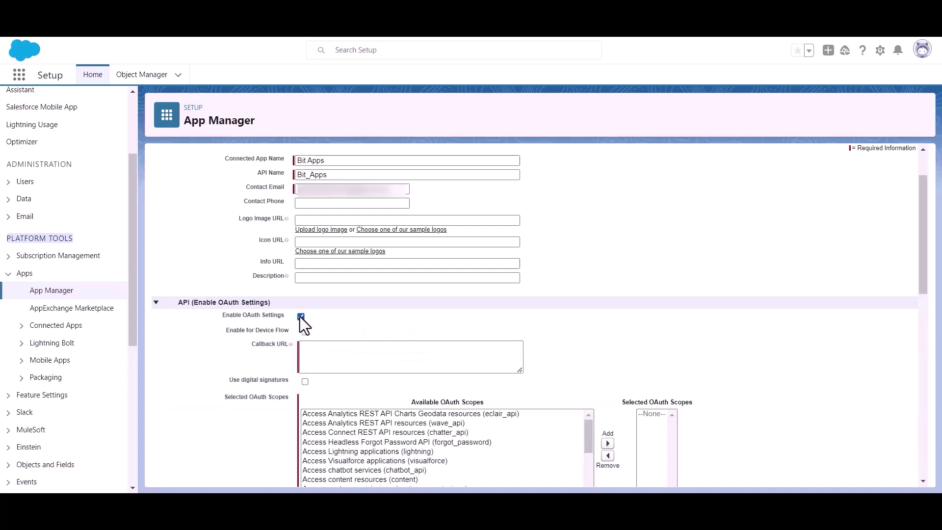
Step: Copy the Authorized Redirect URI from Bit Integrations into the connected app's Callback URL in Salesforce
scroll(311, 320, "down", 1)
left_click(329, 290)
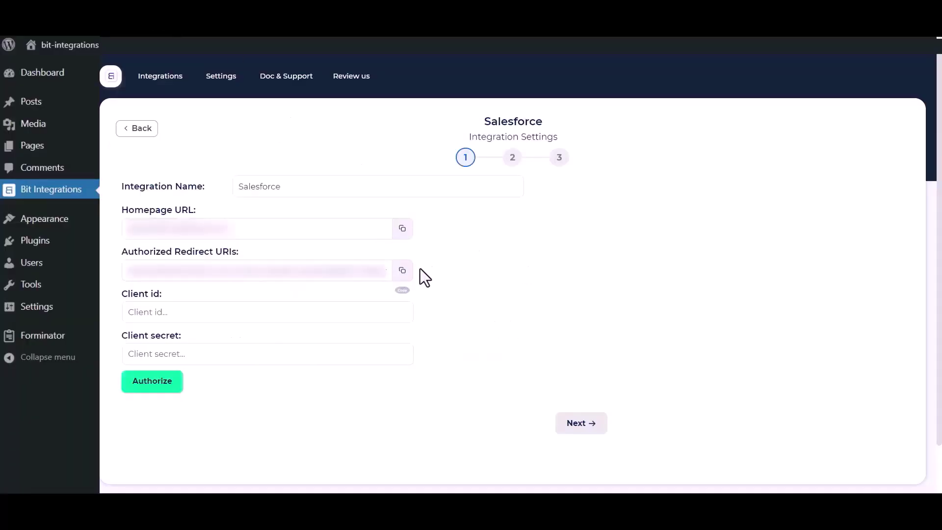
left_click(402, 276)
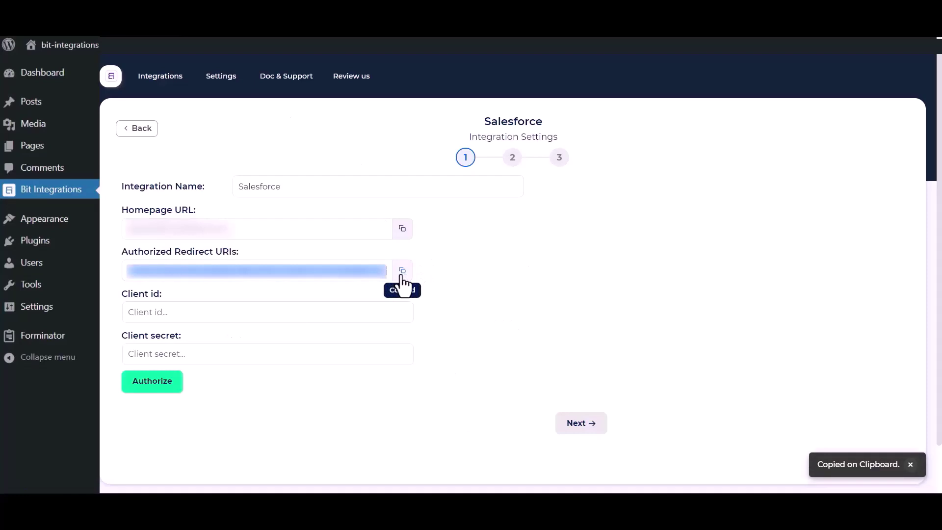
left_click(275, 29)
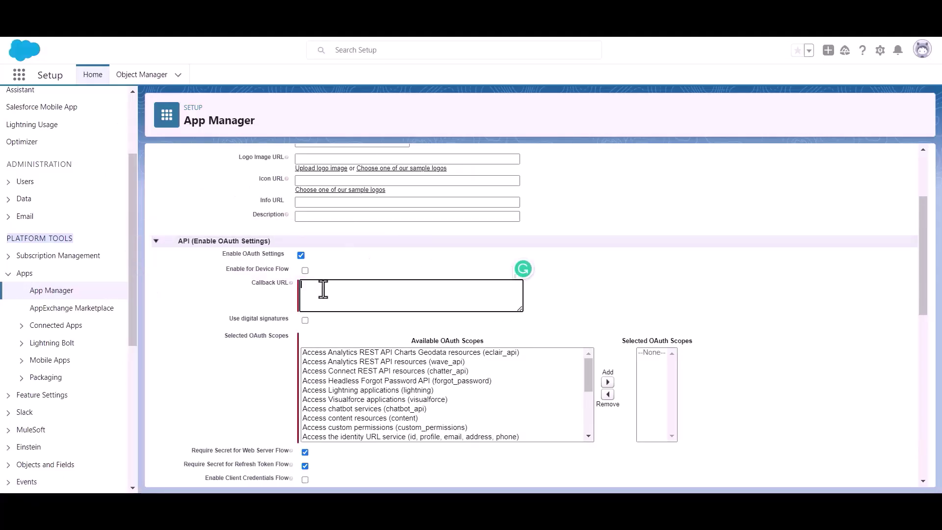
key("ctrl+v")
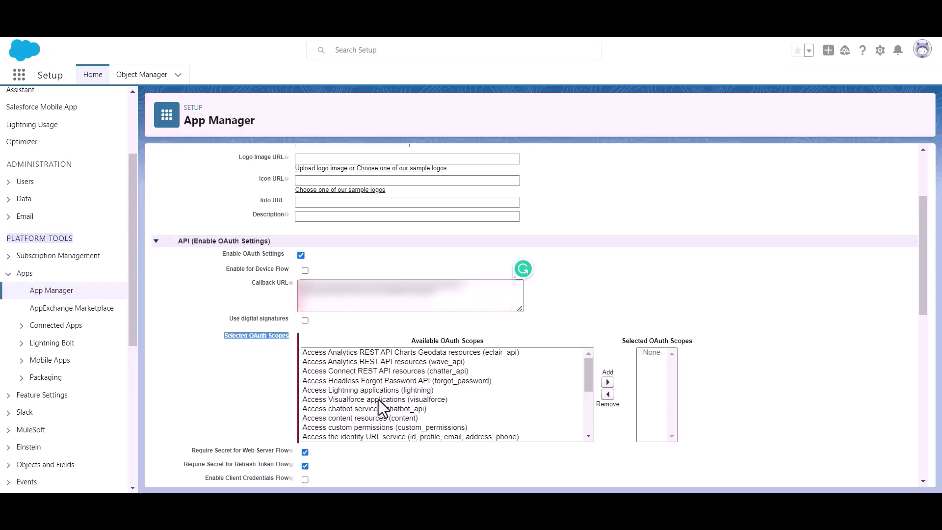
Step: Add "Full access (full)" to the connected app's selected OAuth scopes
scroll(420, 404, "down", 2)
scroll(416, 395, "up", 1)
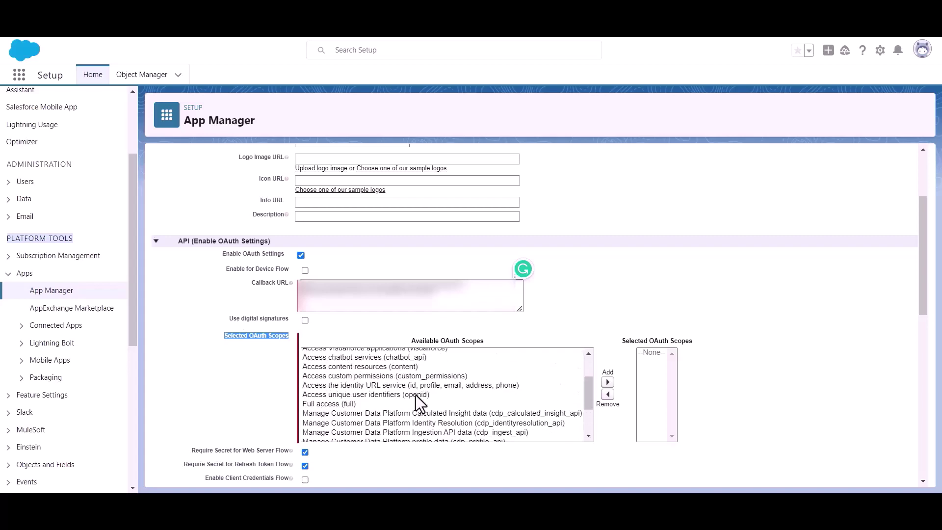
left_click(317, 404)
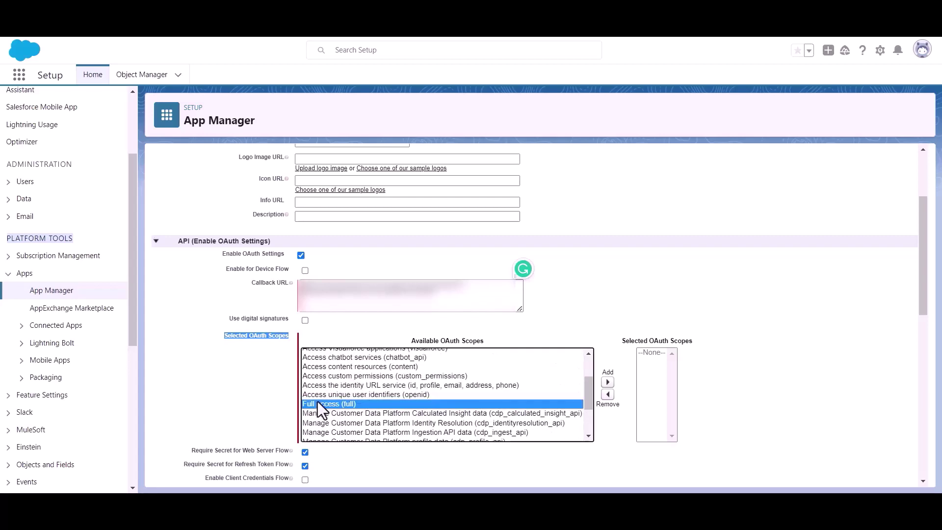
left_click(609, 382)
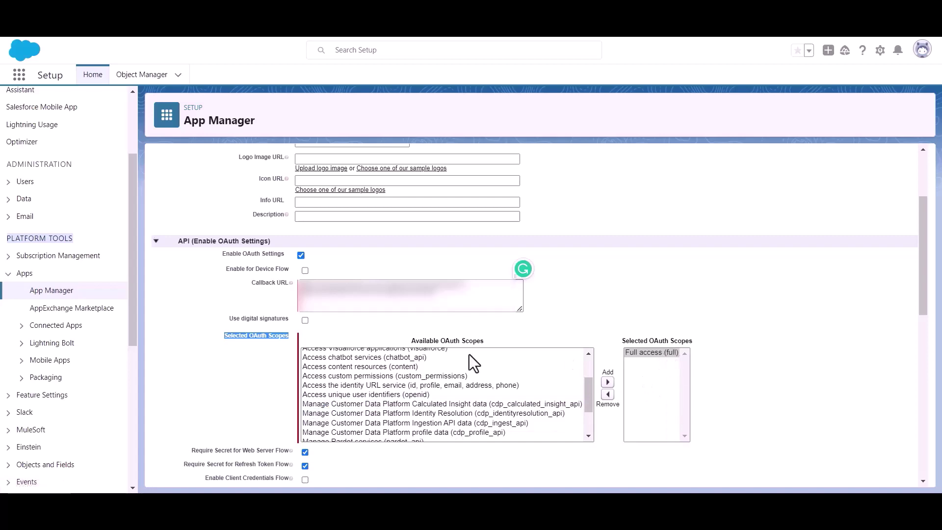
Step: Save the new connected app and continue to its details page
scroll(469, 354, "down", 3)
scroll(319, 362, "down", 10)
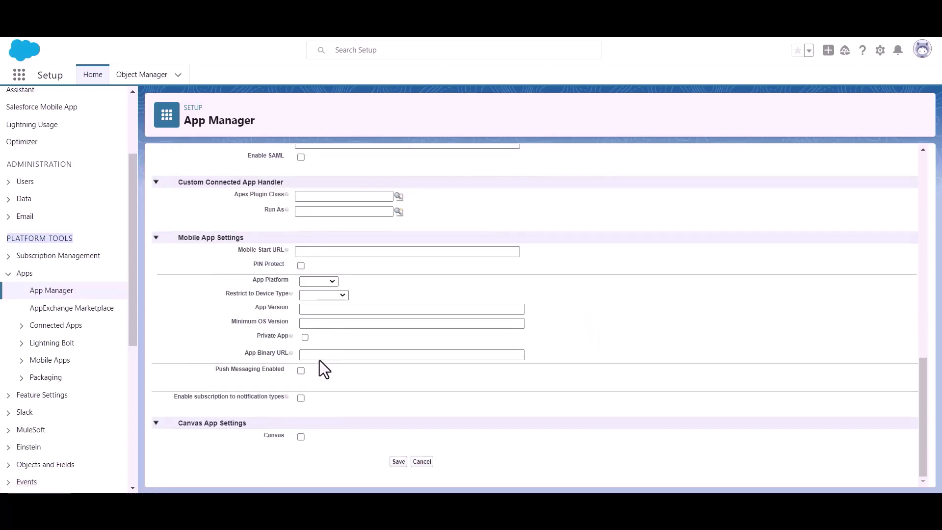
left_click(398, 461)
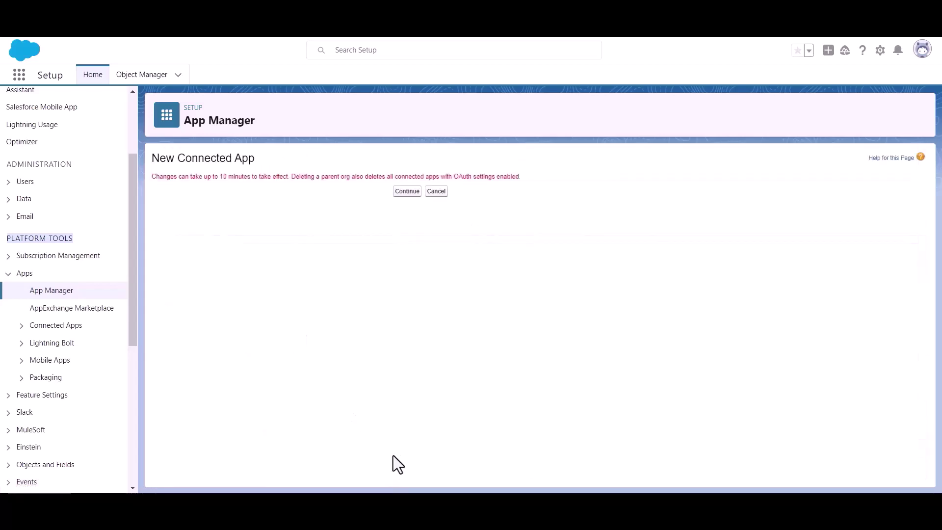
left_click(398, 192)
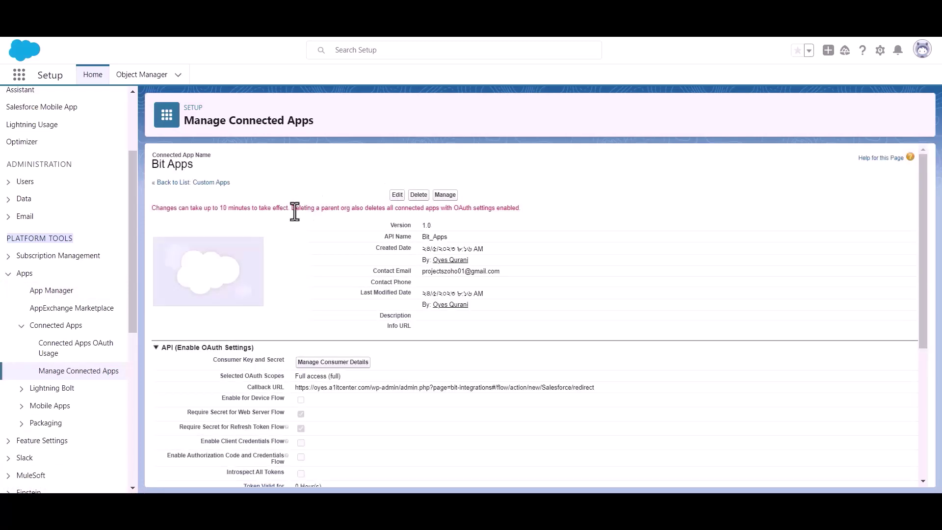
Step: Open the consumer key and secret details of the Bit Apps connected app
triple_click(241, 211)
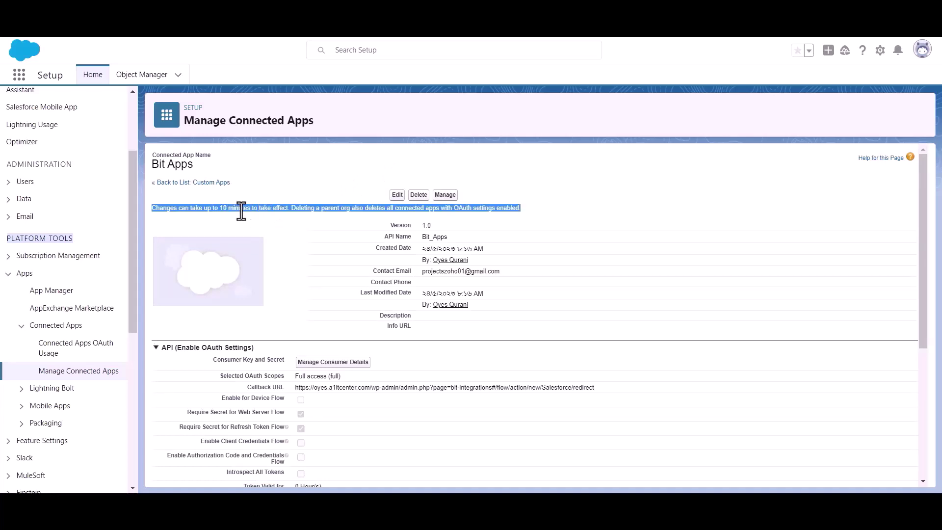
left_click(298, 215)
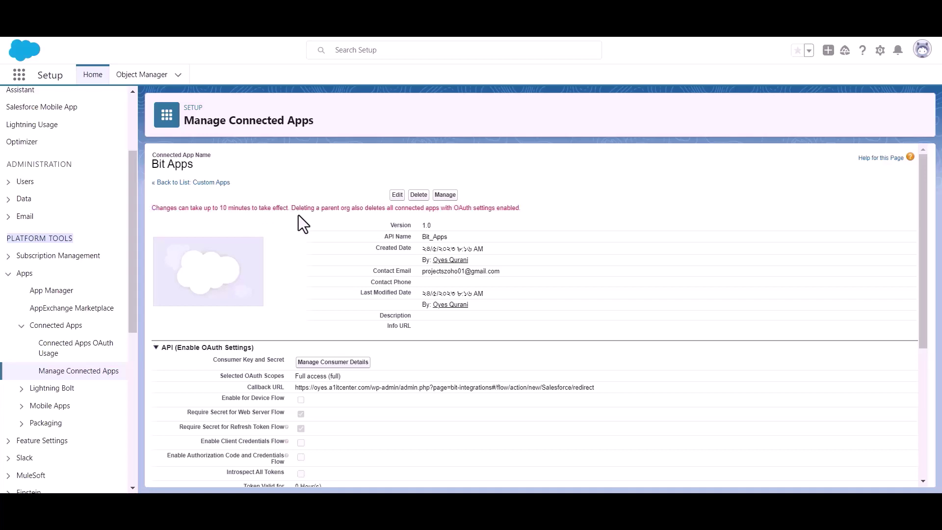
scroll(298, 216, "down", 1)
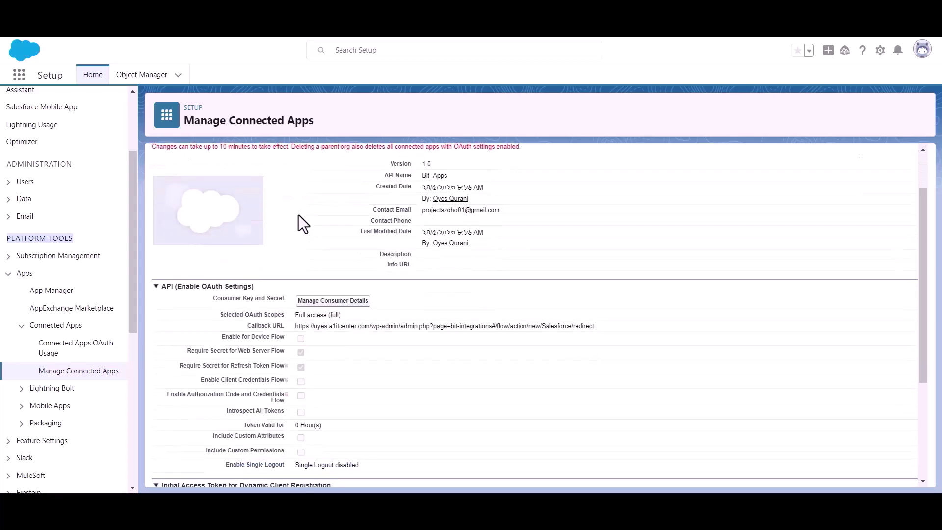
left_click(332, 301)
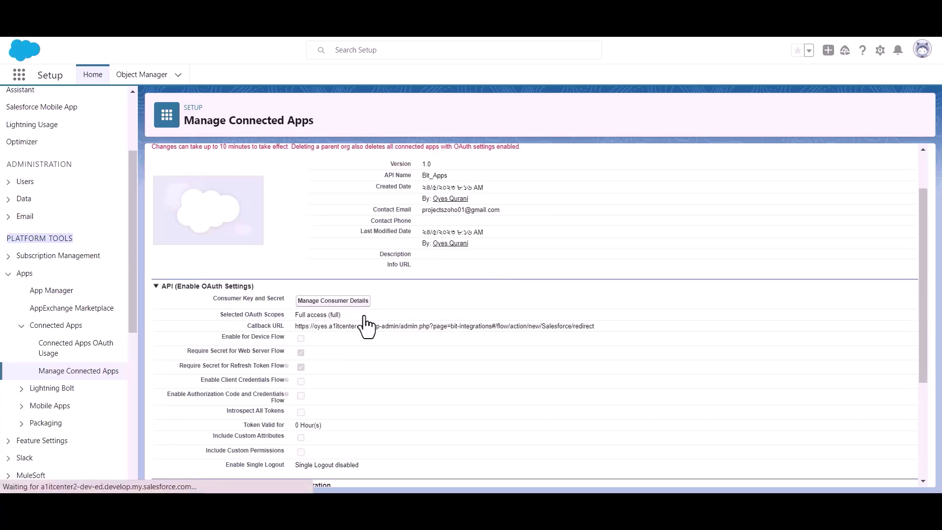
Step: Enter the emailed verification code and verify the identity to access the connected app's consumer details
left_click(447, 360)
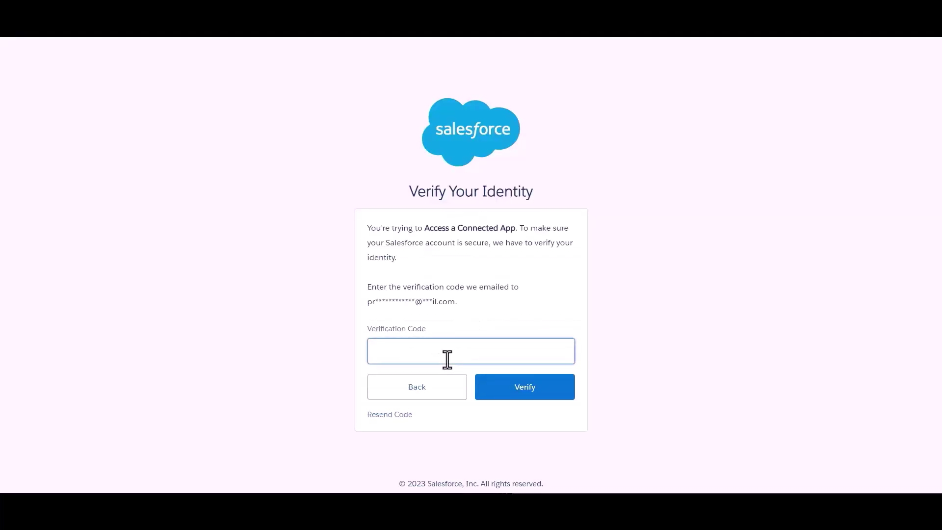
left_click(489, 307)
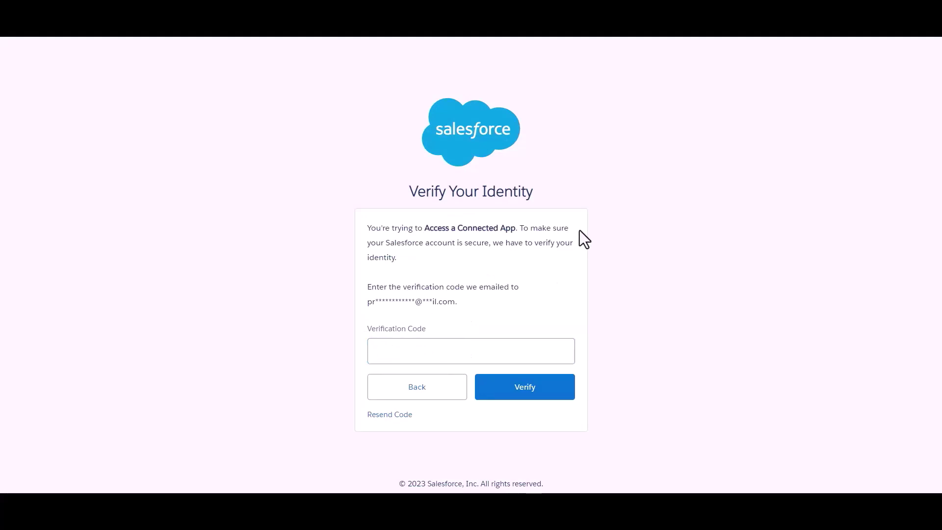
left_click(486, 349)
key("ctrl+v")
left_click(518, 305)
left_click(530, 392)
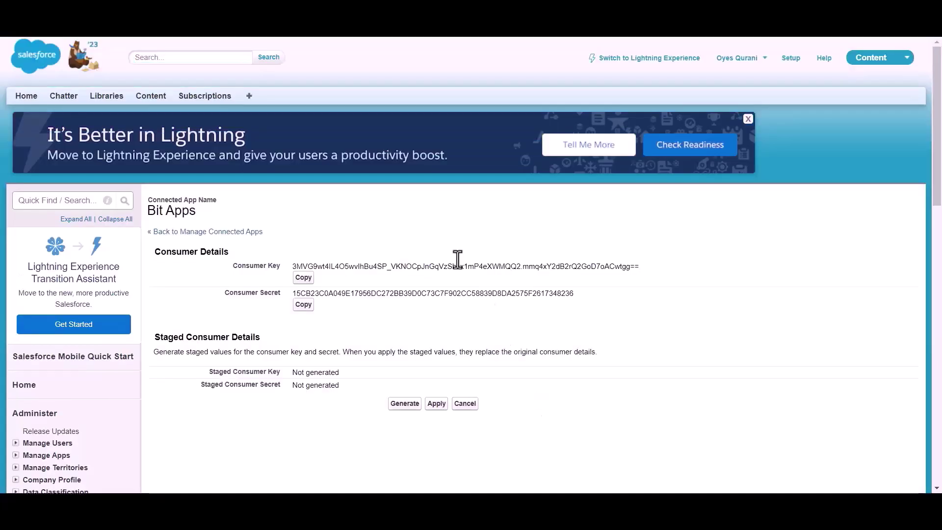
Step: Copy the Consumer Key from the Salesforce connected app into the Client id field of the Bit Integrations setup
scroll(437, 235, "down", 2)
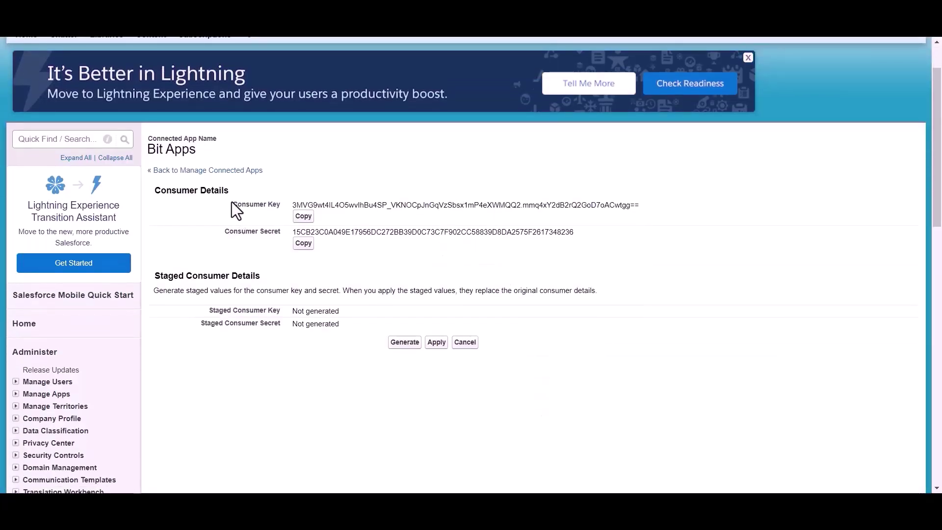
left_click(220, 233)
left_click(334, 257)
scroll(334, 257, "up", 2)
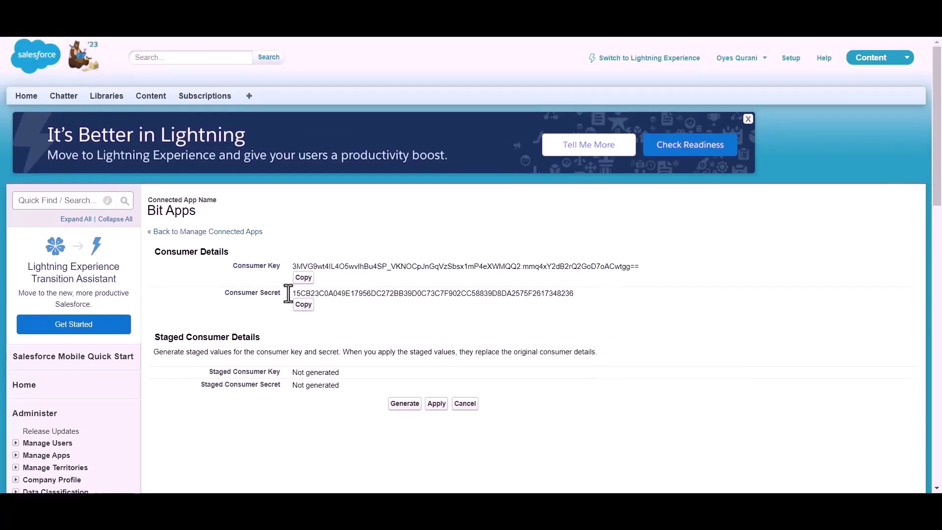
left_click(267, 19)
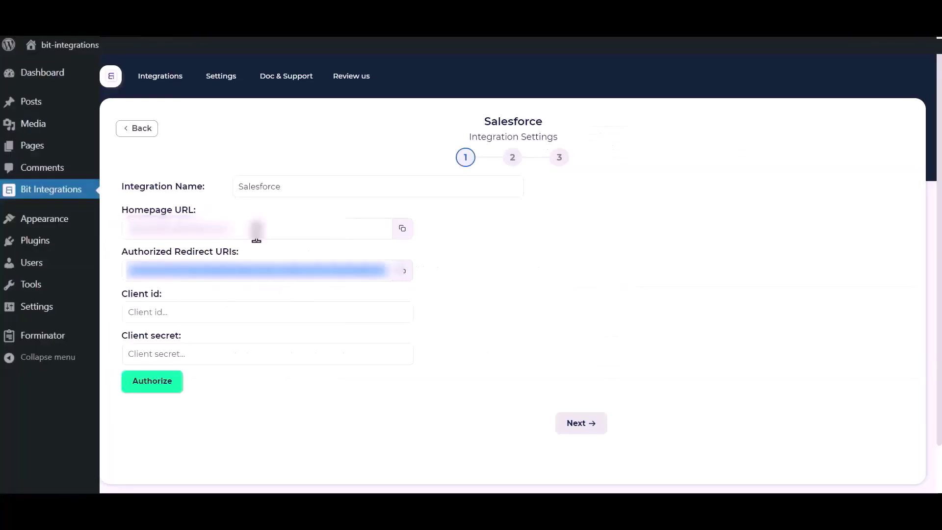
left_click(240, 312)
key("ctrl+v")
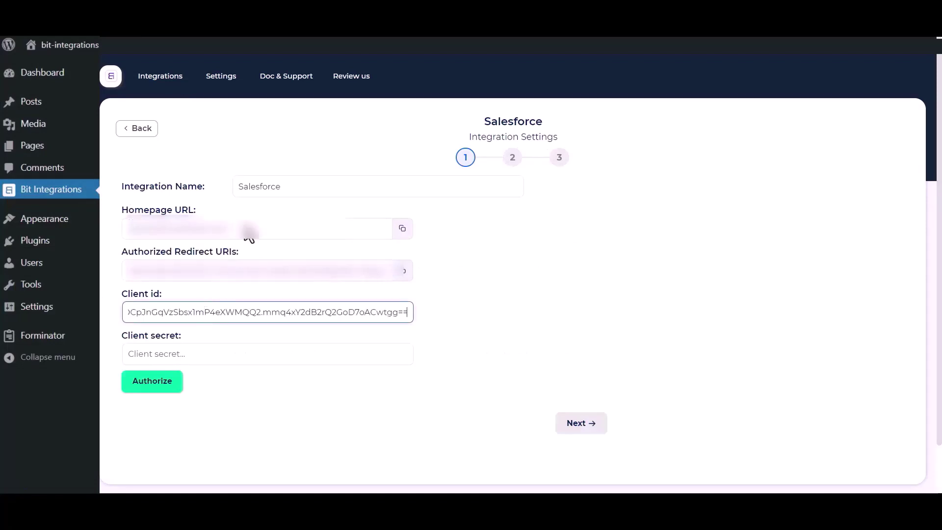
Step: Copy the Consumer Secret from Salesforce into the Client secret field of the Bit Integrations setup
left_click(365, 20)
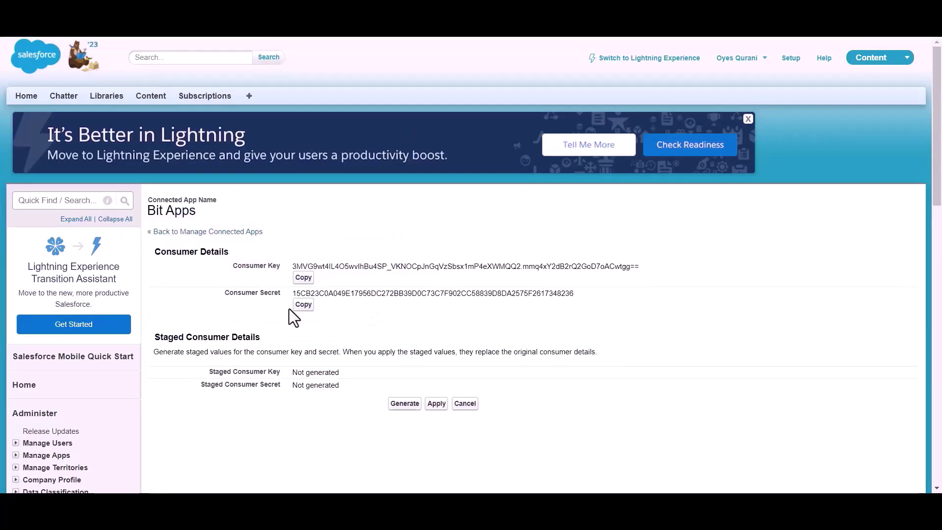
left_click(303, 305)
left_click(240, 22)
left_click(267, 351)
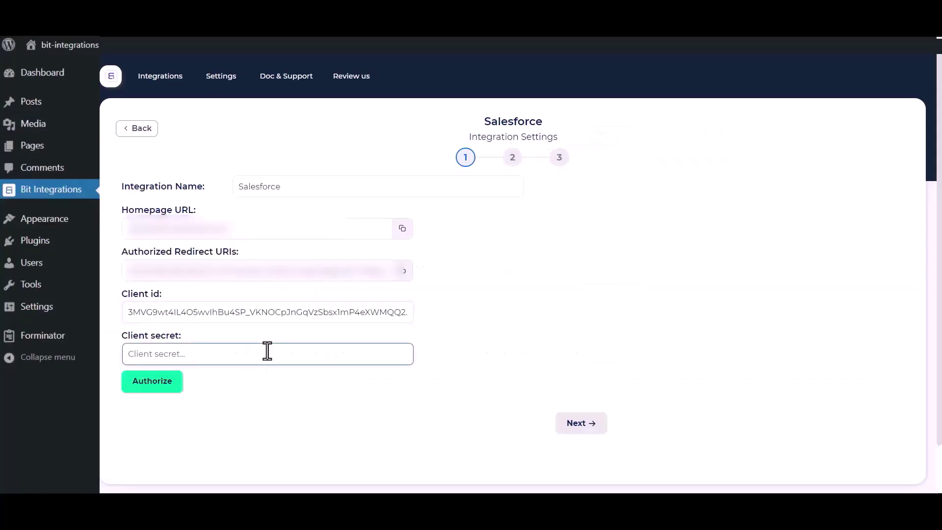
key("ctrl+v")
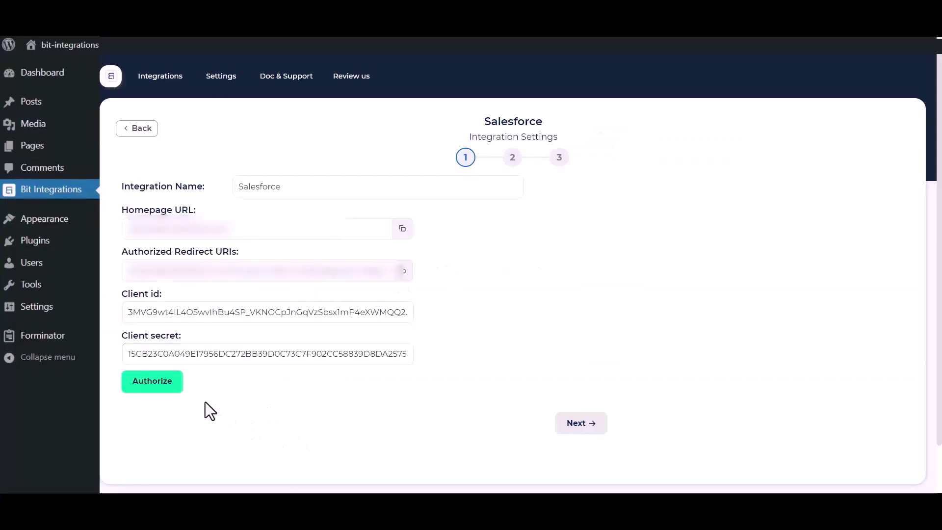
Step: Authorize the Salesforce connection by allowing Bit Apps access, and continue to the integration's action settings
left_click(141, 386)
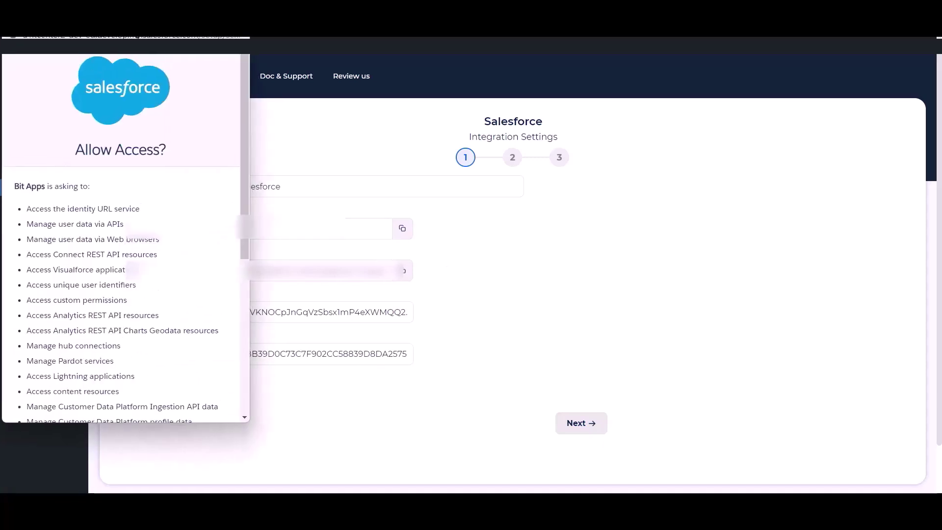
scroll(146, 244, "down", 6)
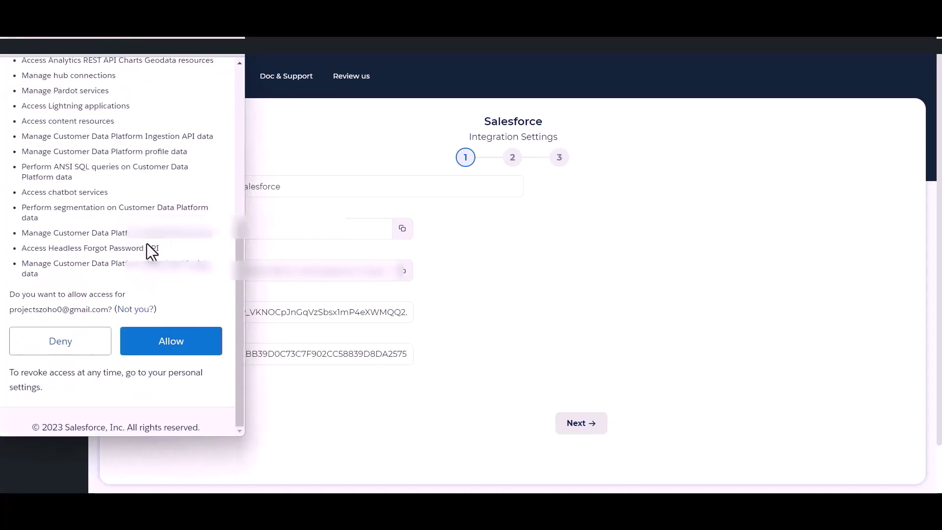
left_click(172, 349)
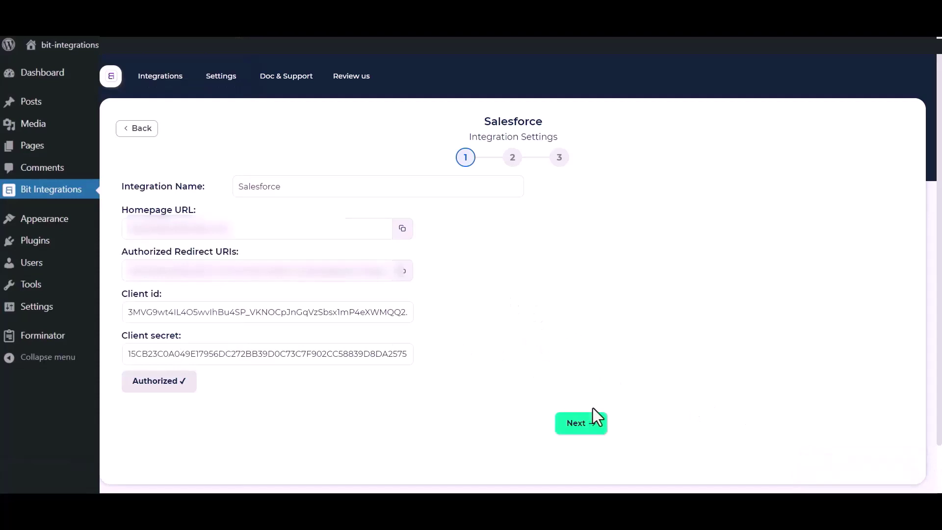
left_click(584, 424)
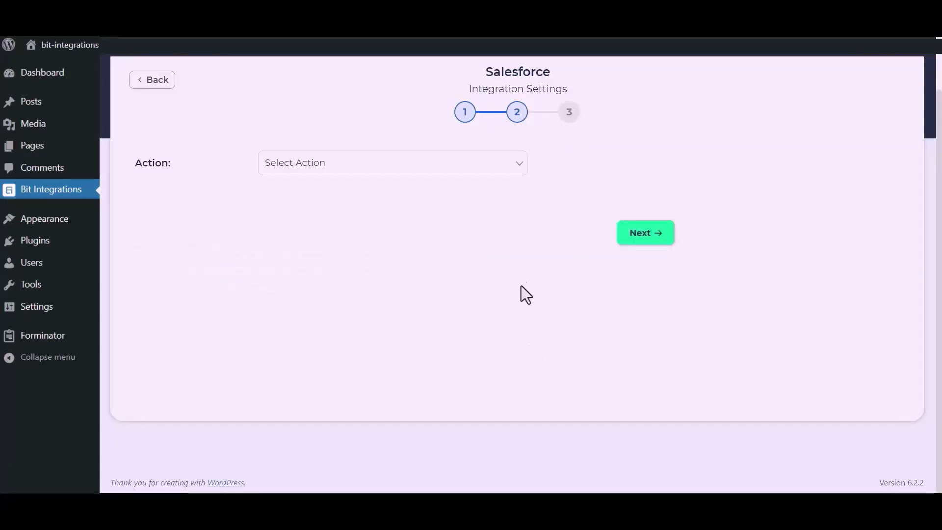
Step: Set the integration action to Create lead and map Name to Last Name and Email to Email
left_click(469, 170)
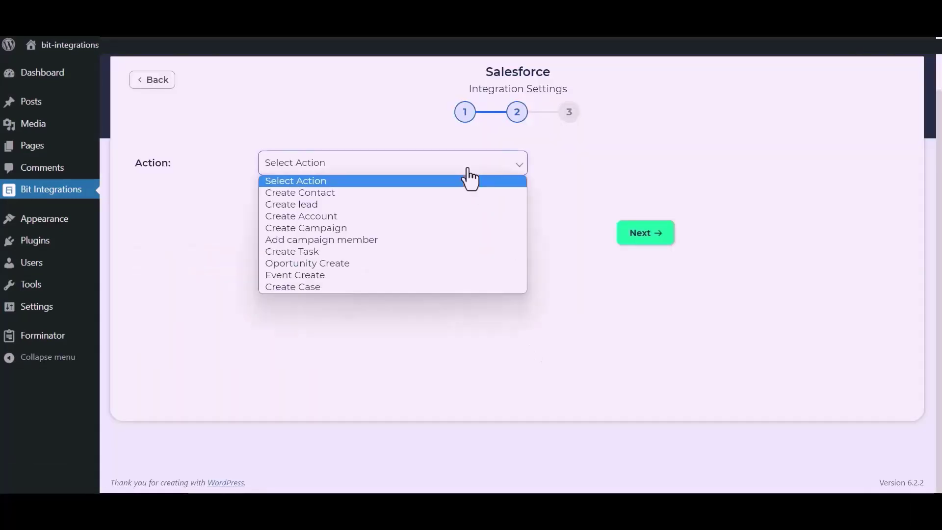
left_click(328, 206)
left_click(313, 267)
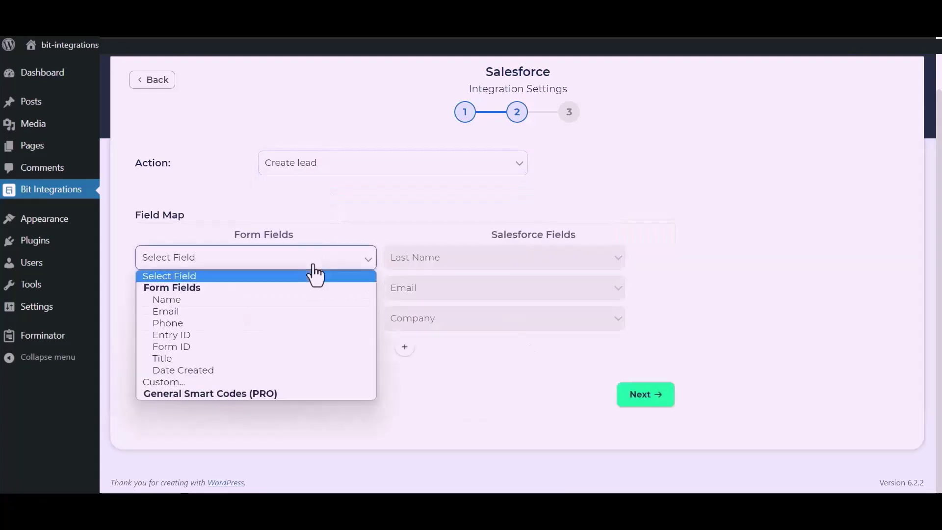
left_click(222, 300)
left_click(253, 295)
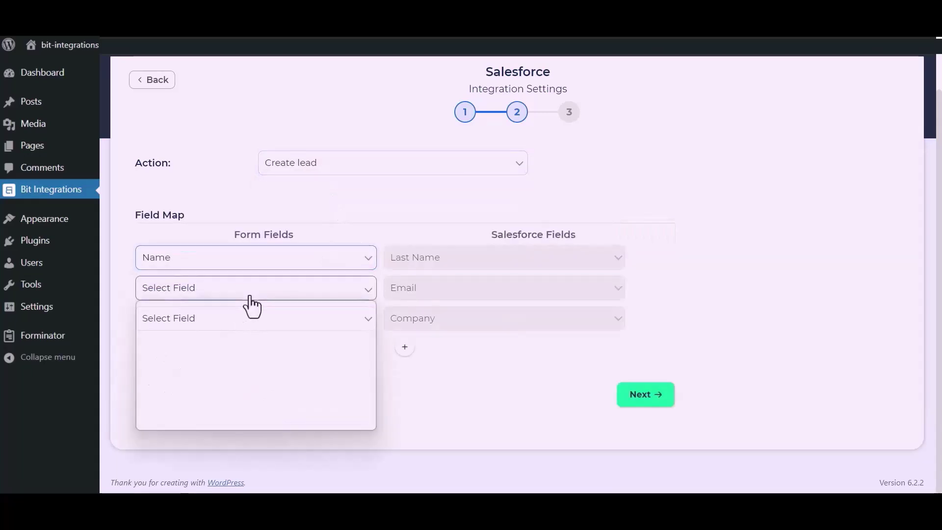
left_click(199, 341)
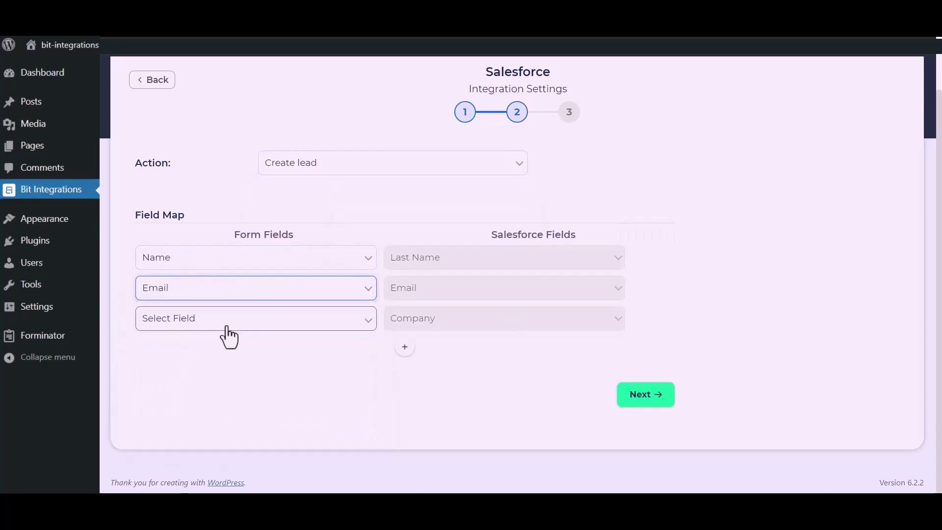
Step: Map the custom value "Bit Apps" to the Salesforce Company field
left_click(227, 326)
left_click(169, 441)
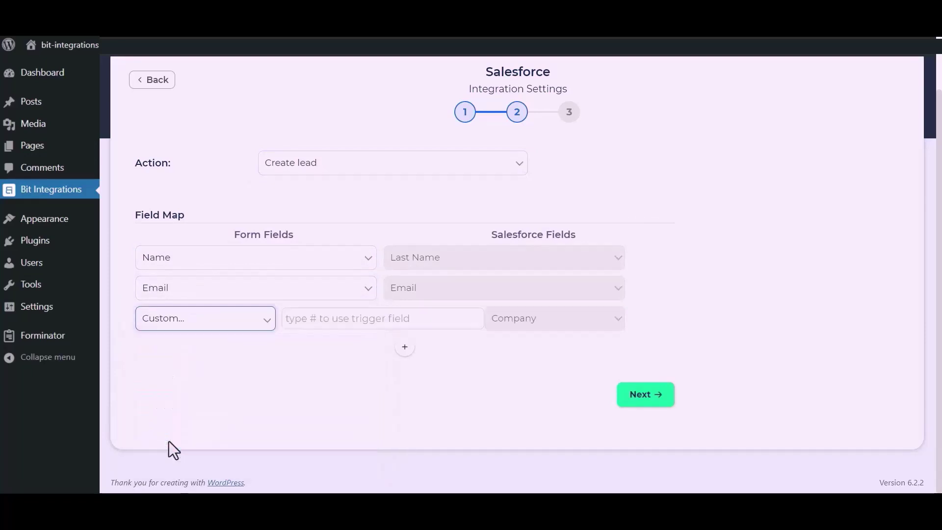
left_click(328, 324)
type("B")
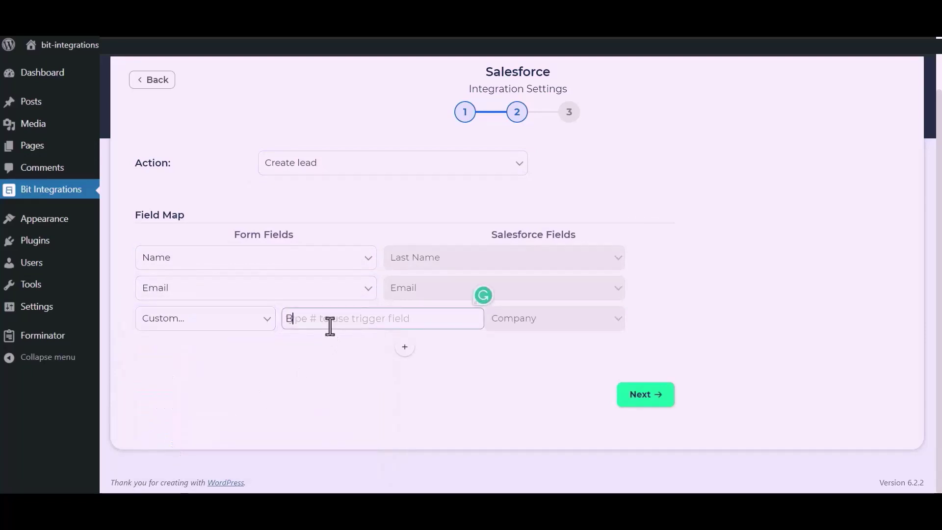
type("it Apps")
Step: Add a field mapping row that links the form's Phone field to the Salesforce Phone field
double_click(405, 348)
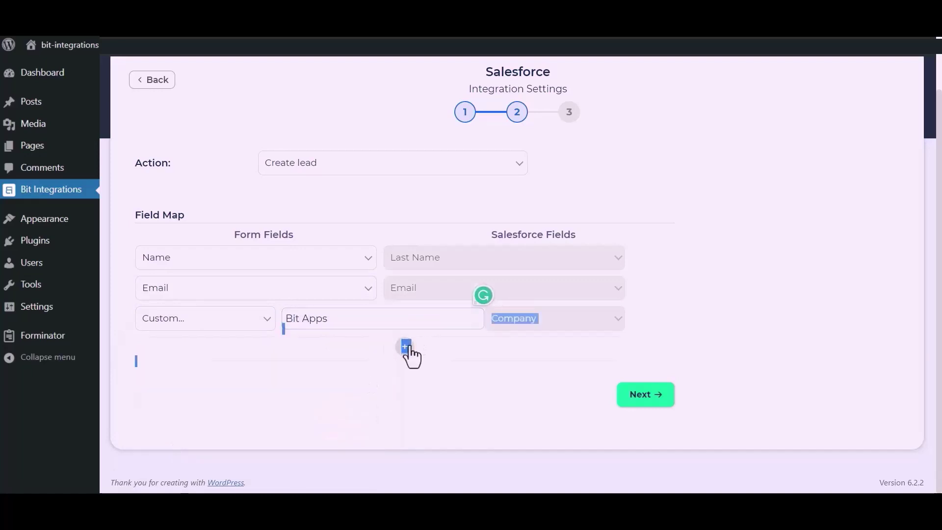
left_click(406, 347)
left_click(307, 353)
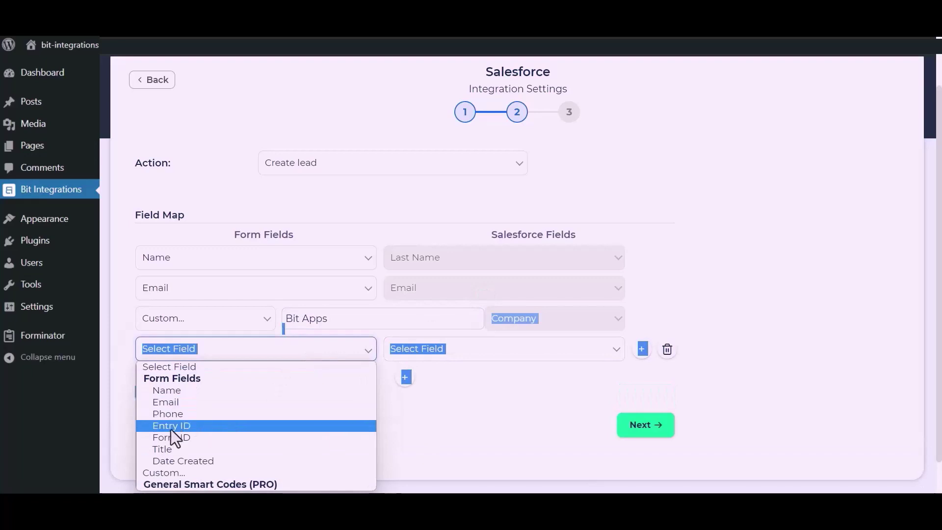
left_click(169, 413)
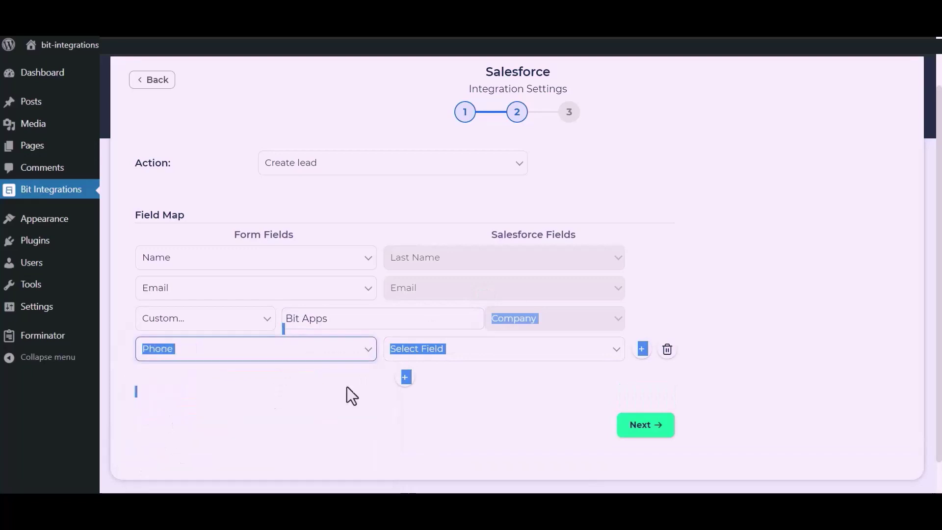
left_click(510, 351)
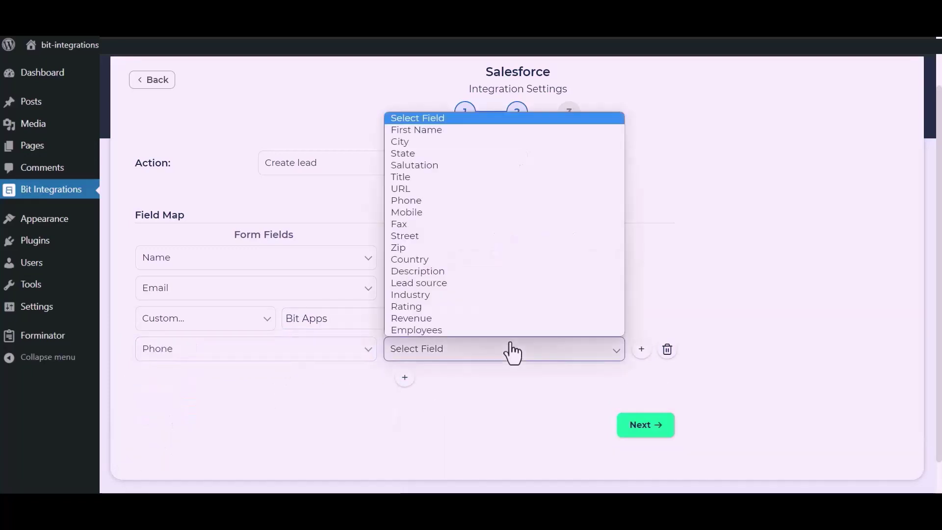
left_click(420, 205)
left_click(476, 375)
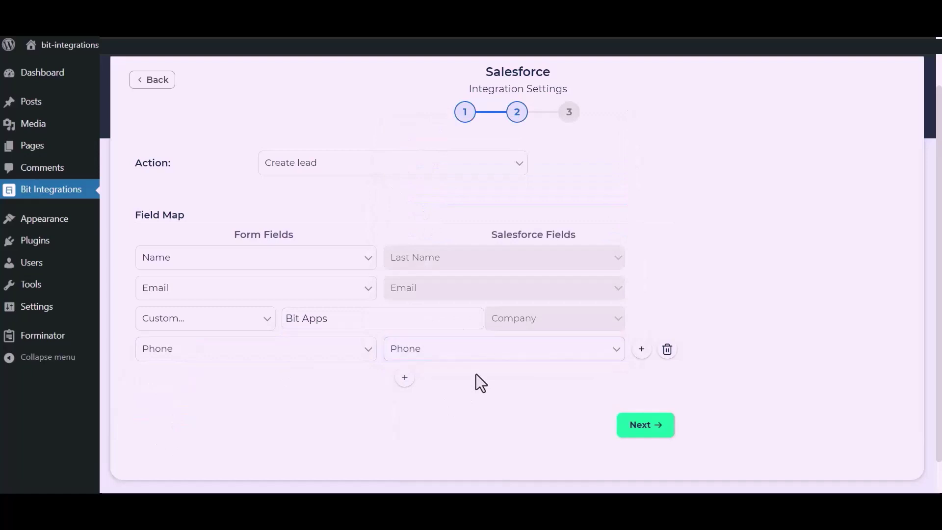
Step: Complete the field mapping stage, then finish and save the Salesforce integration
left_click(648, 428)
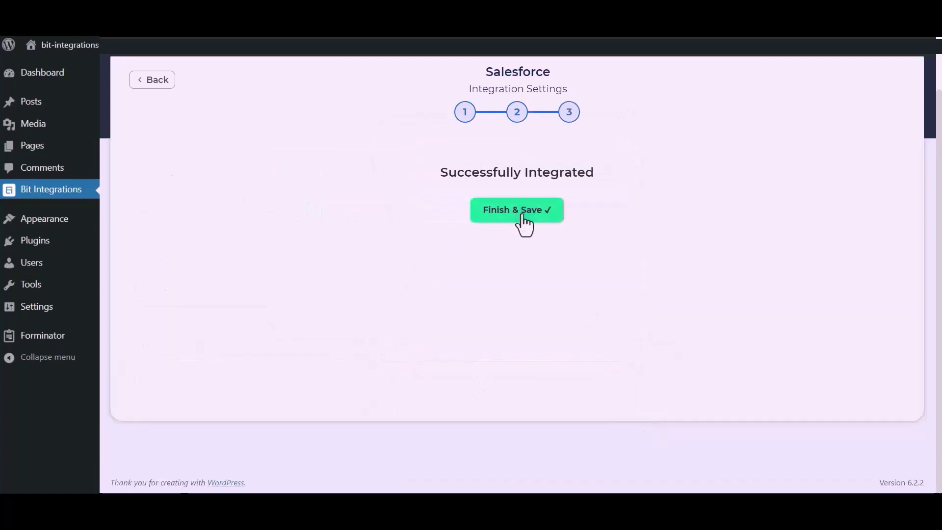
left_click(523, 212)
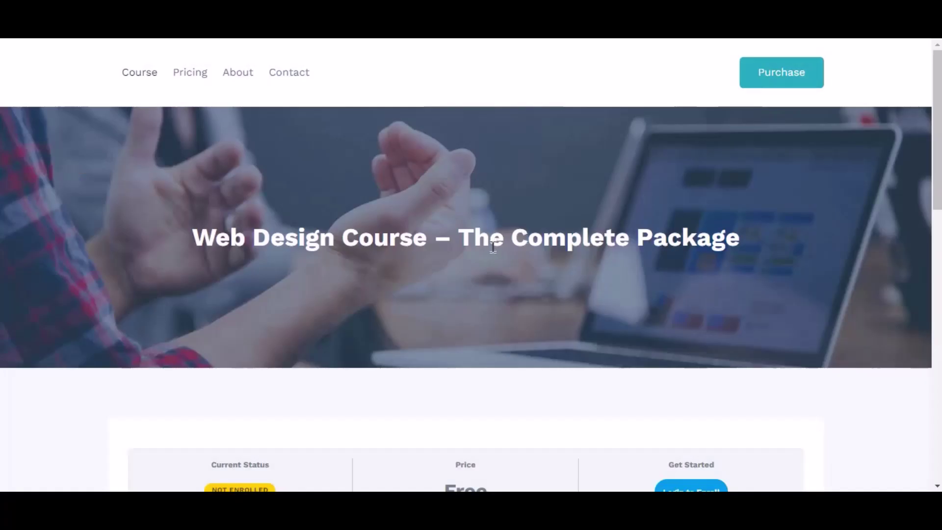
Step: Log in to the WordPress site from the Web Design Course page with the username bit-integrations and the account password
scroll(614, 248, "down", 4)
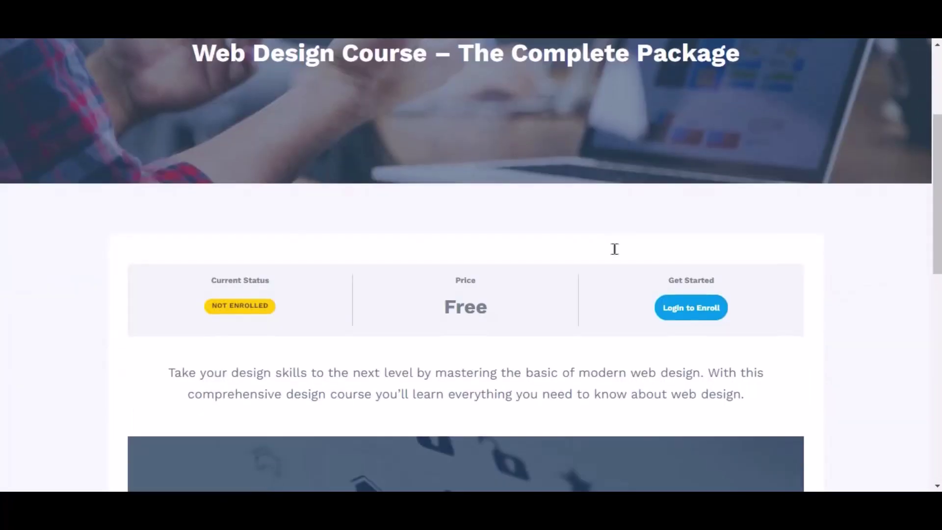
left_click(683, 313)
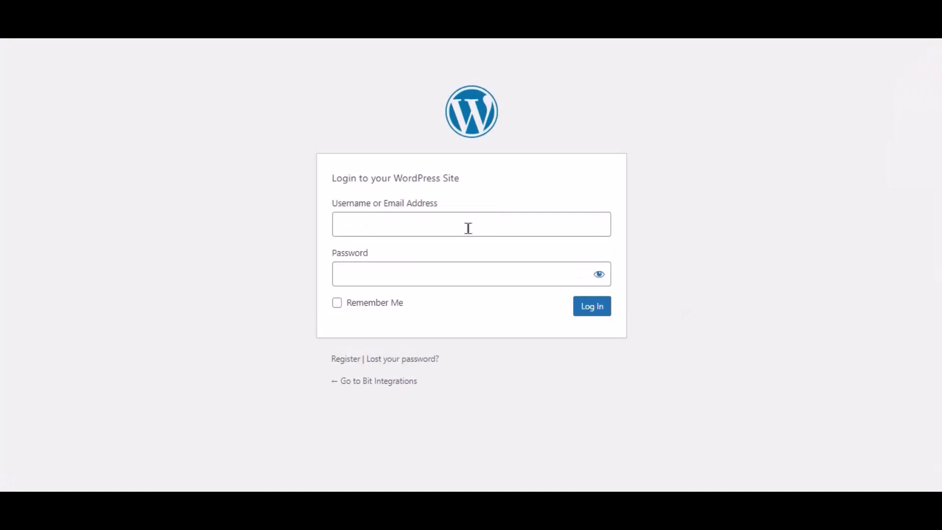
left_click(468, 228)
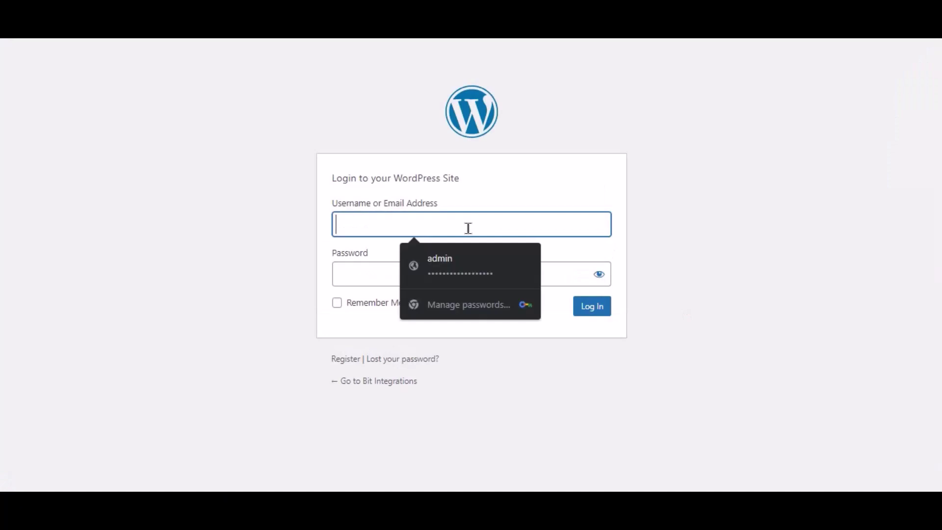
type("bit-integrations")
left_click(423, 264)
key("ctrl+v")
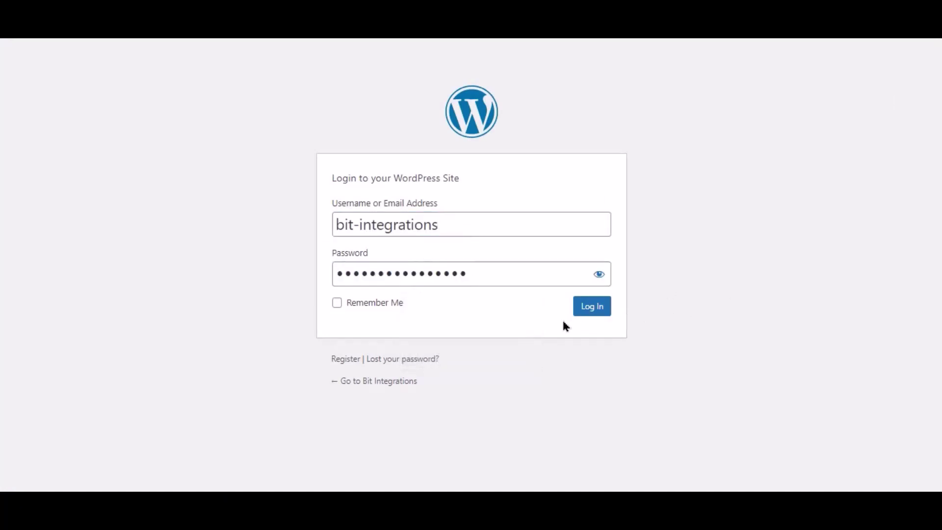
left_click(605, 308)
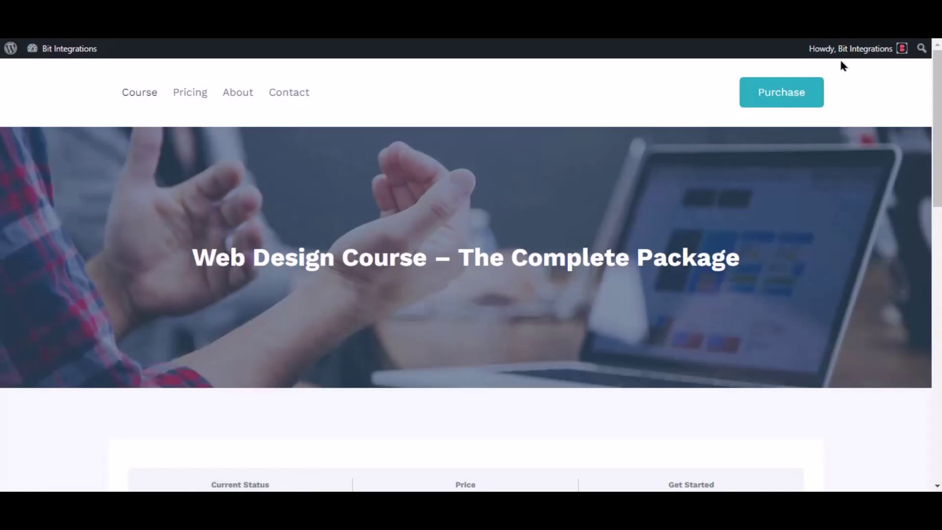
Step: Enroll in the free Web Design Course and expand all of its course content to review the lessons
scroll(834, 205, "down", 3)
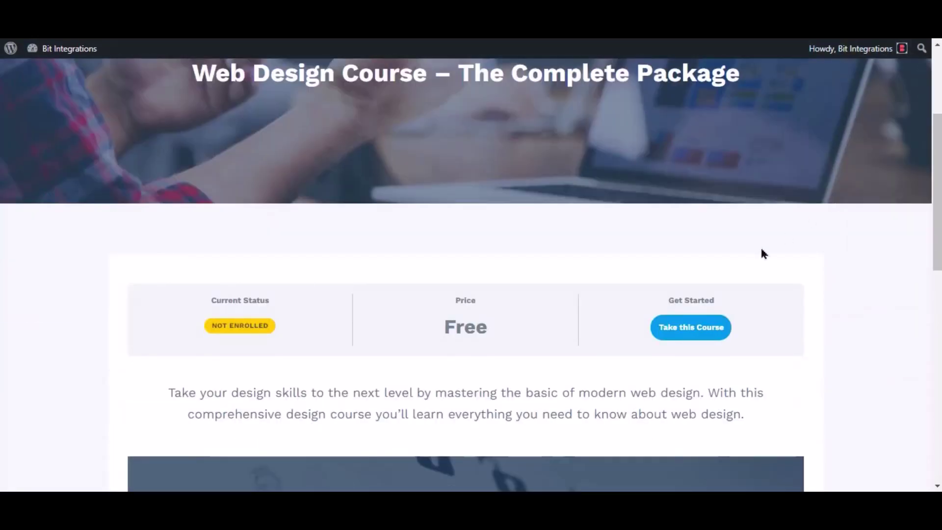
left_click(690, 339)
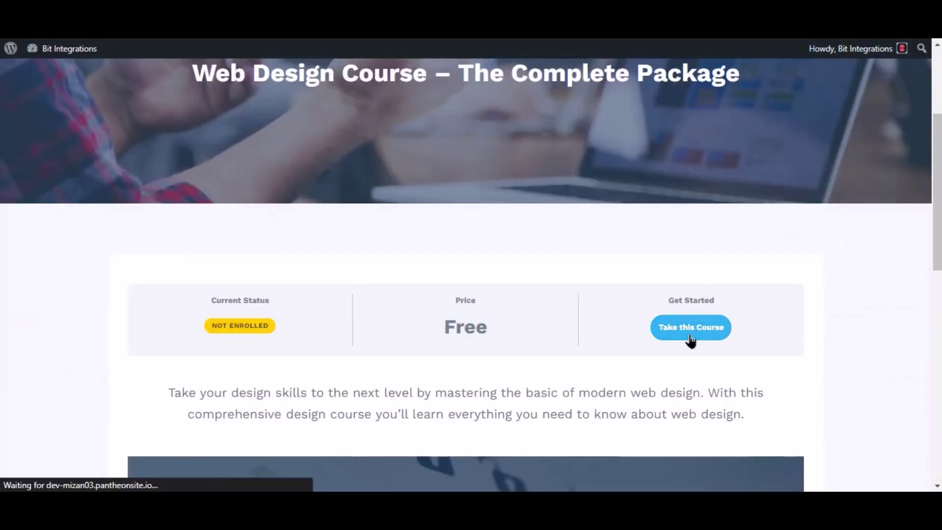
scroll(644, 116, "down", 6)
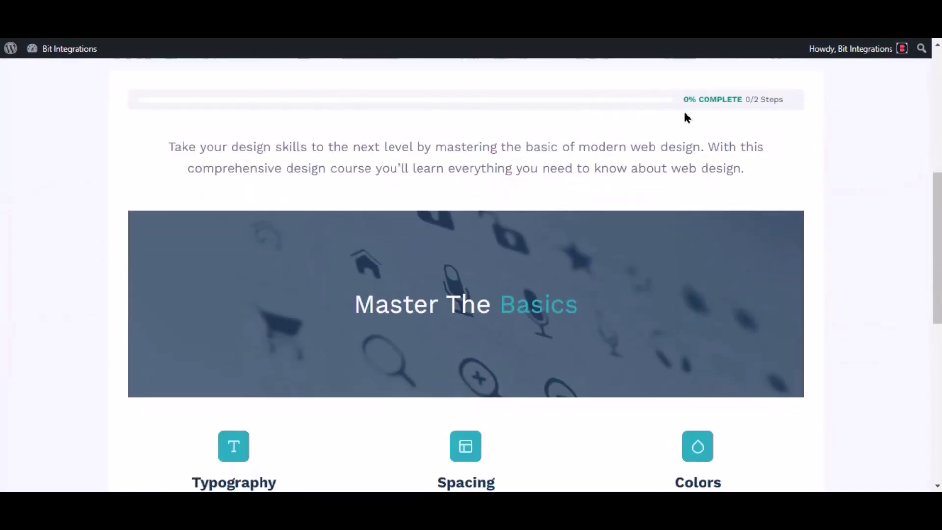
scroll(686, 116, "down", 6)
left_click(750, 231)
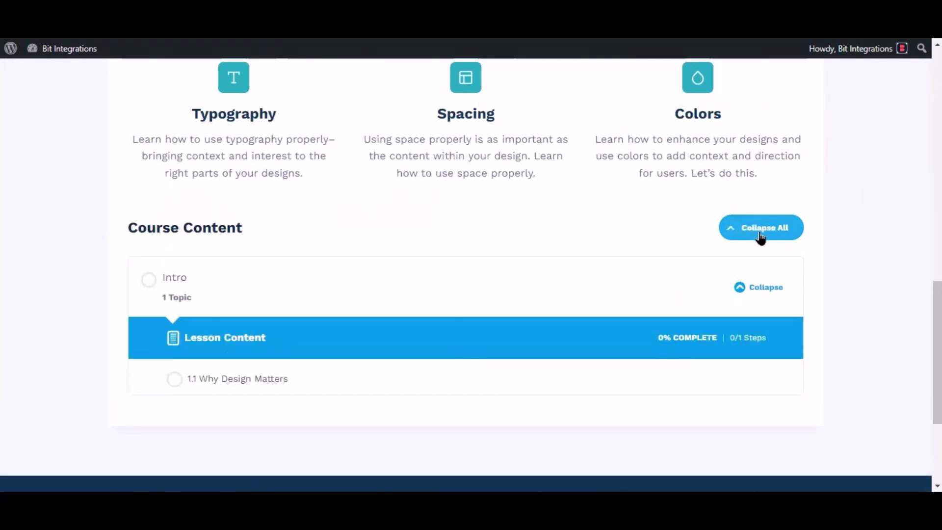
scroll(744, 233, "down", 3)
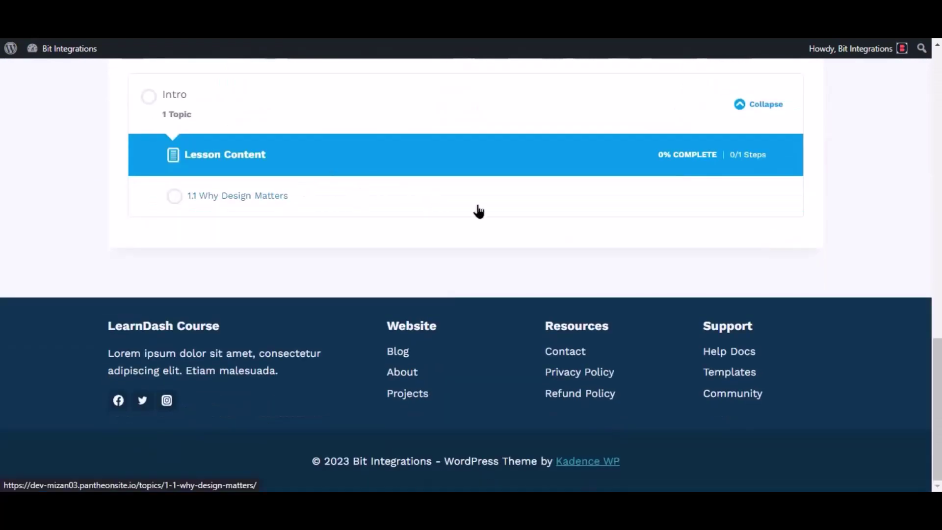
scroll(479, 211, "up", 3)
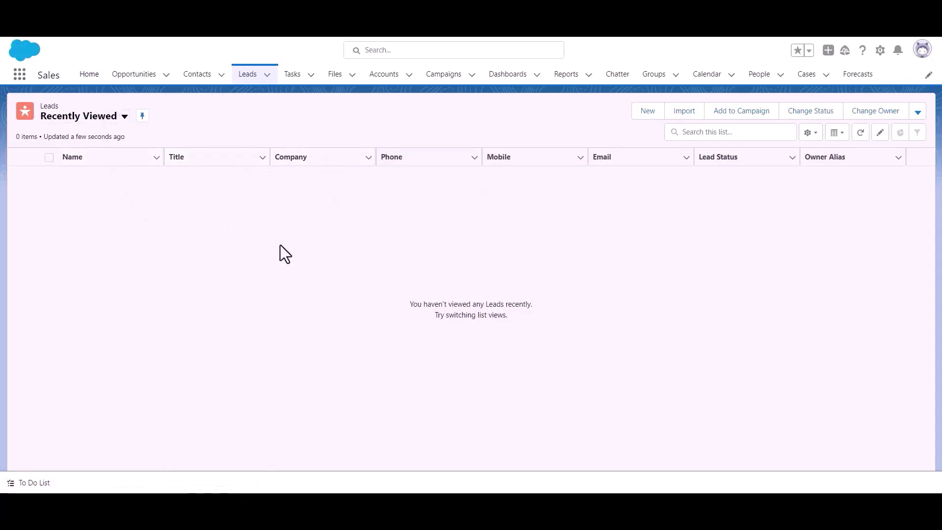
Step: Switch to Salesforce and reload the Leads list to check for the lead from the course enrollment
left_click(252, 87)
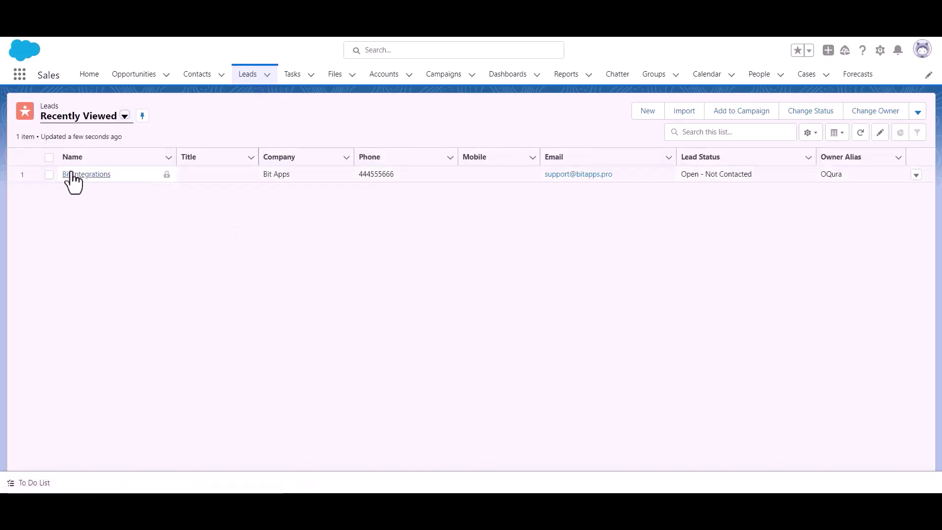